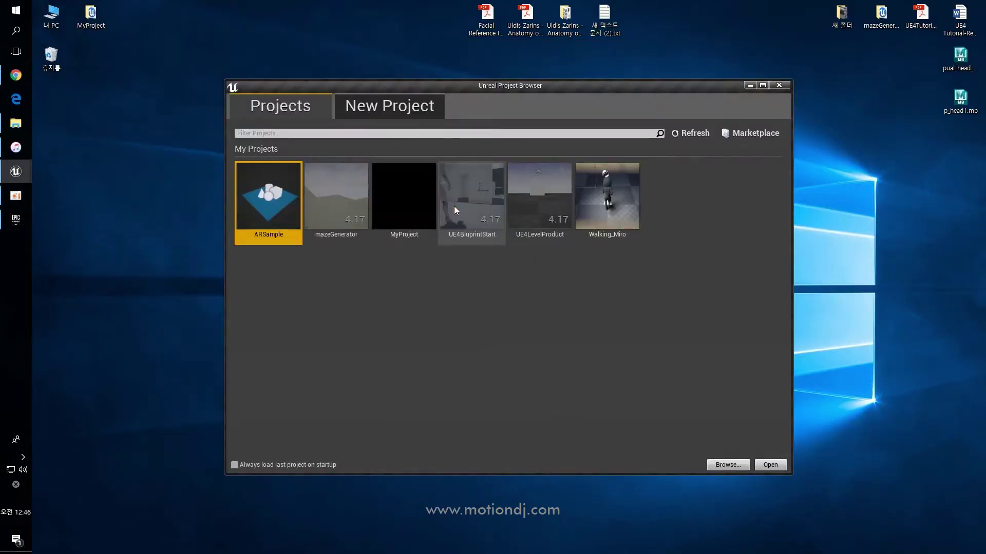
# Create a blank Mobile / Tablet, Scalable 3D or 2D project named ARTest4181 in engine 4.18.1
pyautogui.click(390, 105)
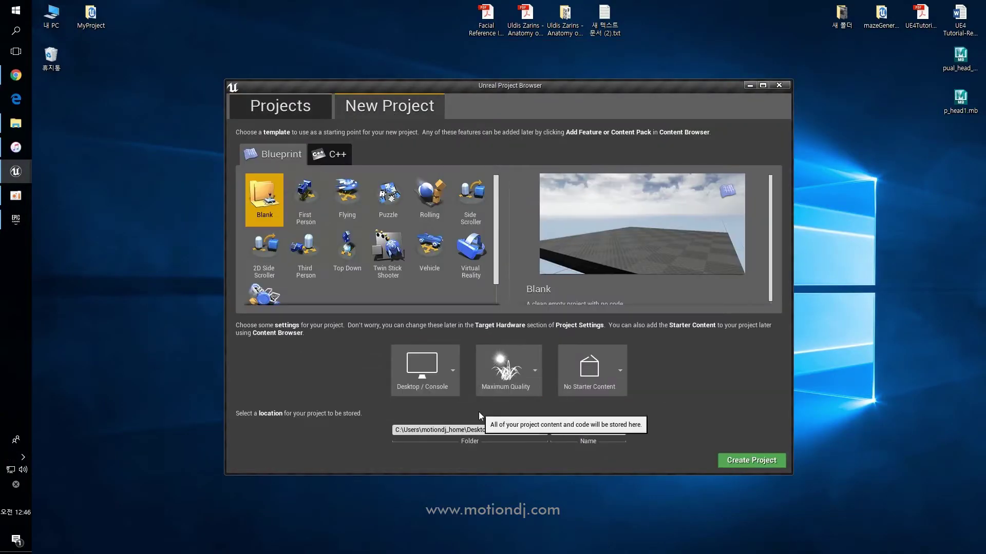
pyautogui.click(441, 377)
pyautogui.click(503, 421)
pyautogui.click(529, 377)
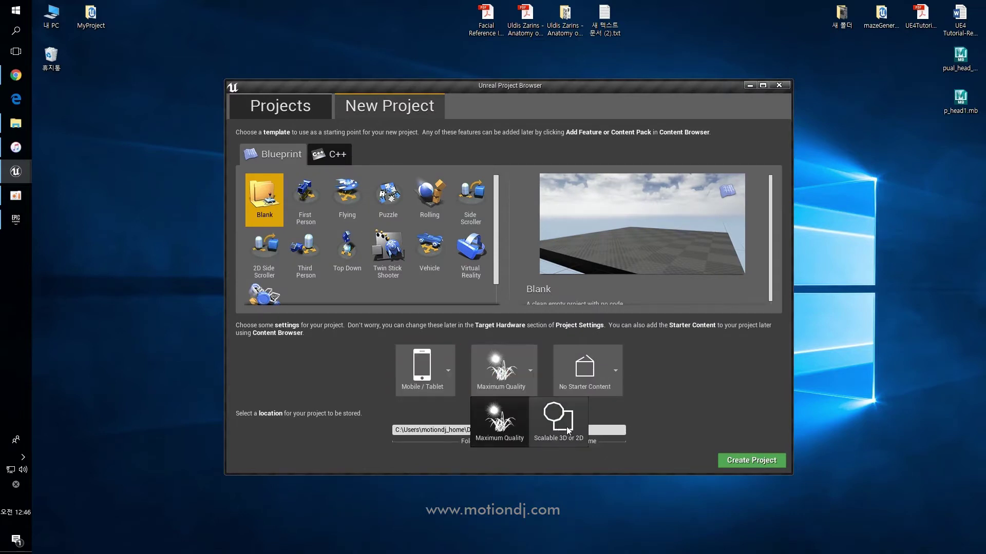
pyautogui.write('ARTest4181')
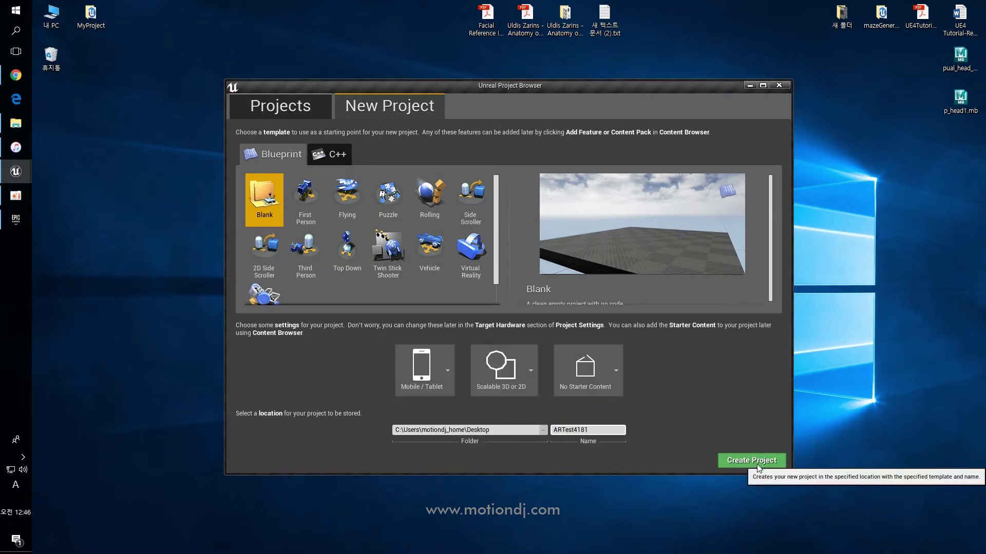
pyautogui.click(751, 460)
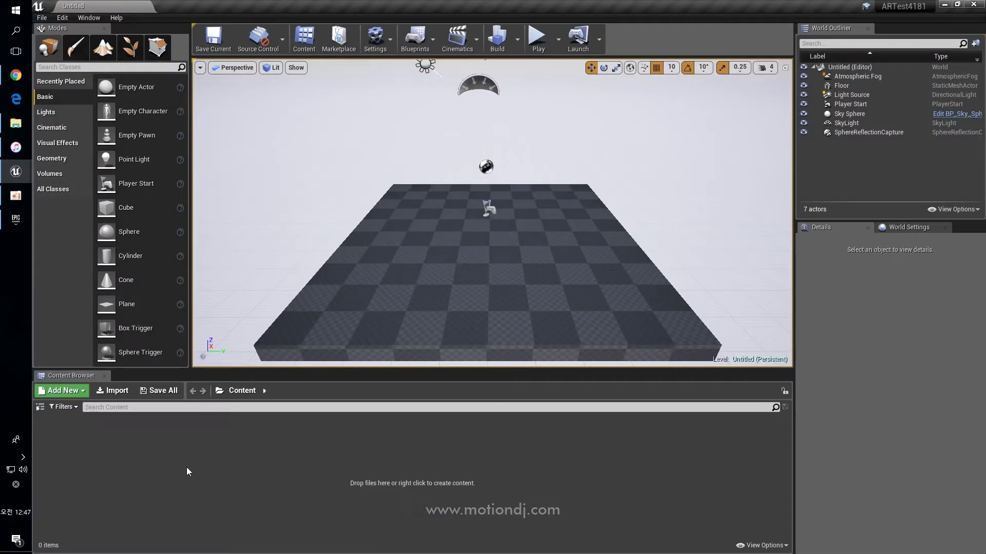
# Enable the Apple ARKit plugin from the Augmented Reality plugins list
pyautogui.click(41, 407)
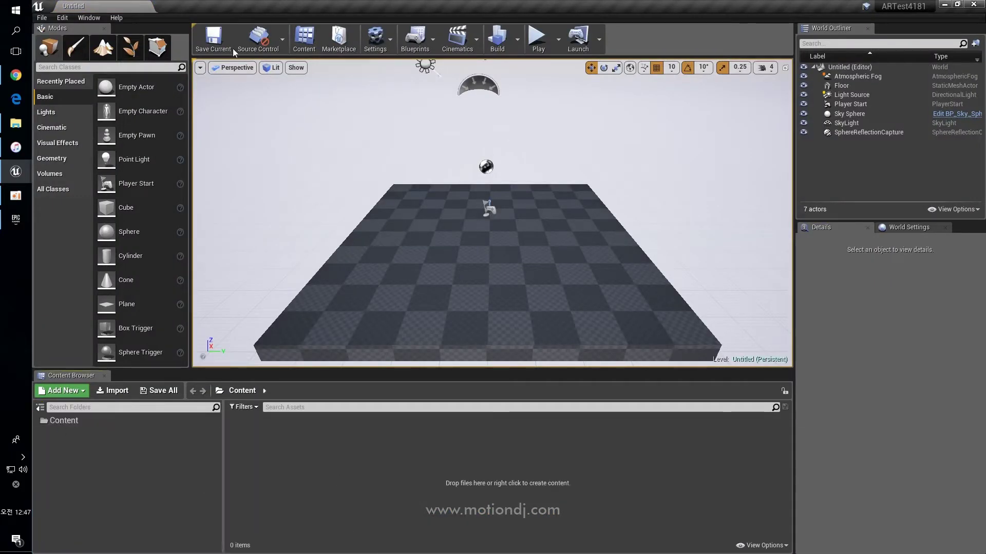
pyautogui.click(389, 43)
pyautogui.click(414, 95)
pyautogui.click(241, 283)
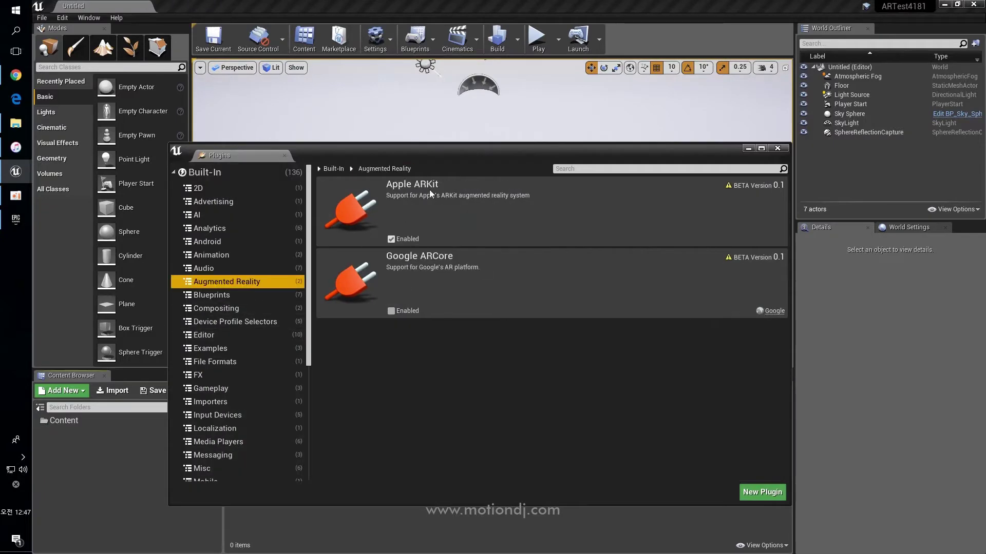
pyautogui.click(778, 149)
# Open Project Settings and begin saving the untitled level with Ctrl+S
pyautogui.click(375, 39)
pyautogui.click(405, 79)
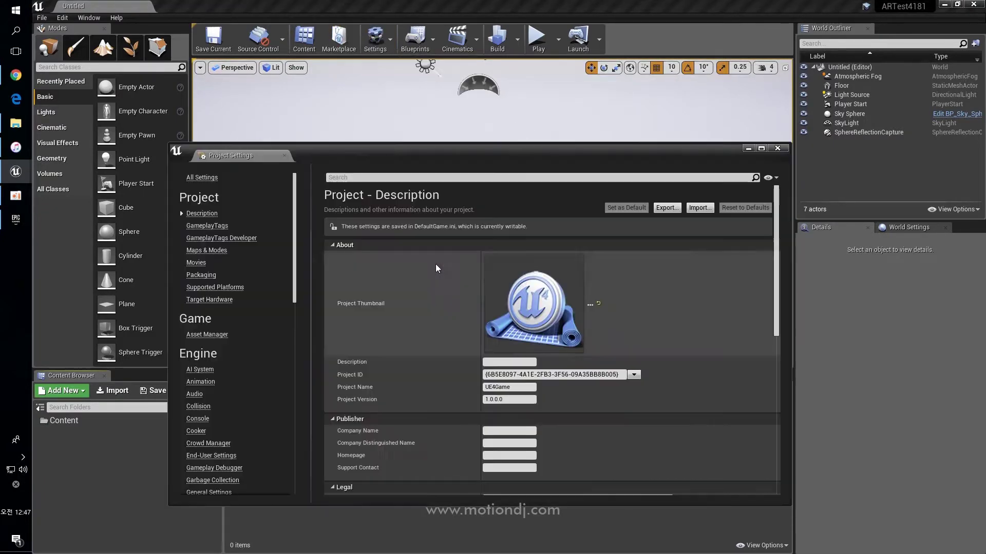
pyautogui.hotkey('ctrl', 's')
# Save the level as ARKITTEST and make it the Game Default Map in Maps & Modes
pyautogui.write('ARKITTEST')
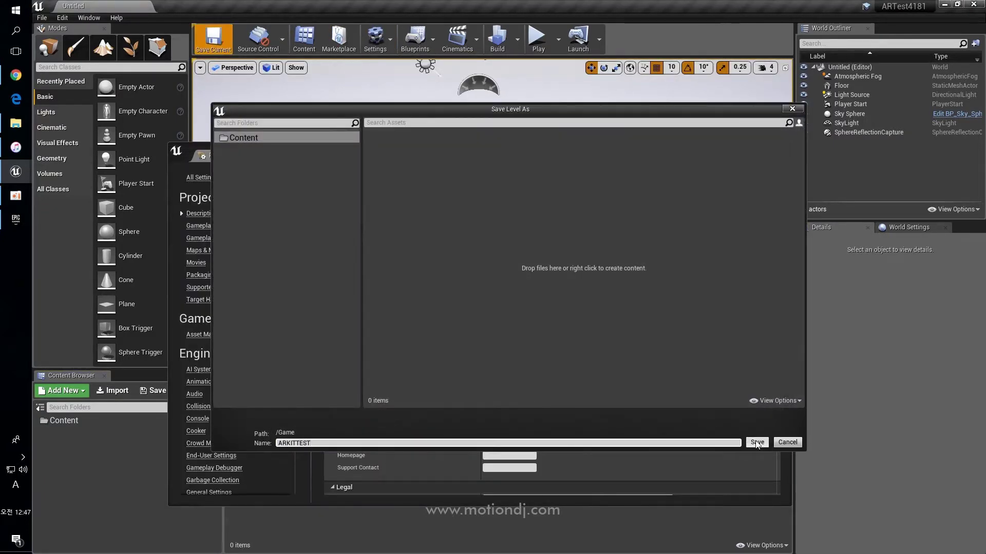
pyautogui.click(757, 443)
pyautogui.click(201, 250)
pyautogui.click(565, 352)
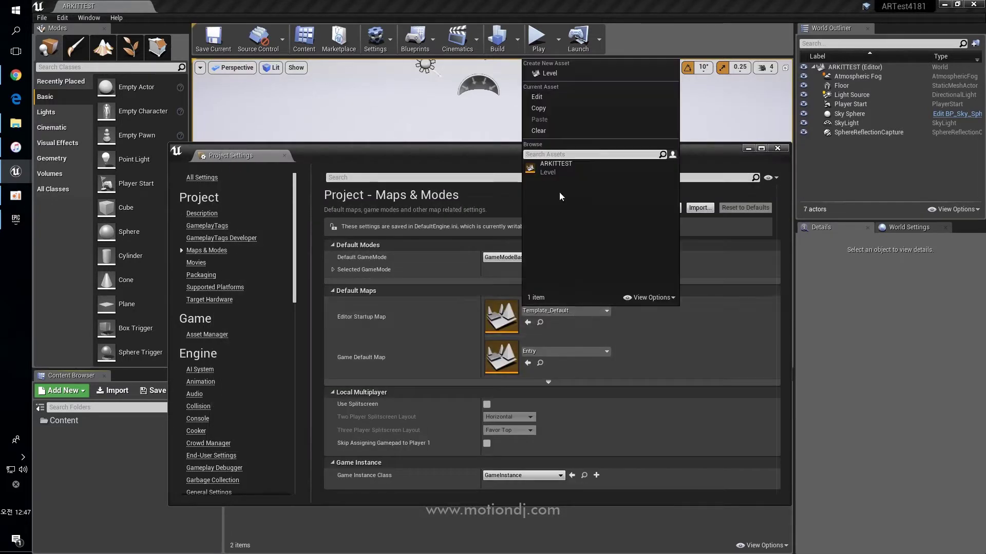
pyautogui.click(556, 208)
# Move through the Description and Input settings pages down to the iOS platform page
pyautogui.click(202, 213)
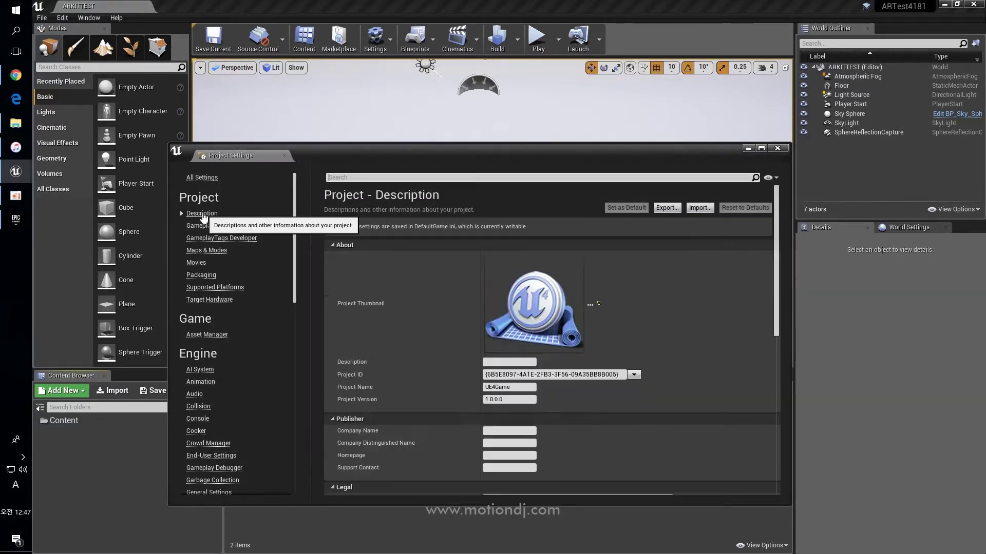
pyautogui.scroll(-5, 440, 437)
pyautogui.scroll(-2, 440, 436)
pyautogui.scroll(-3, 216, 431)
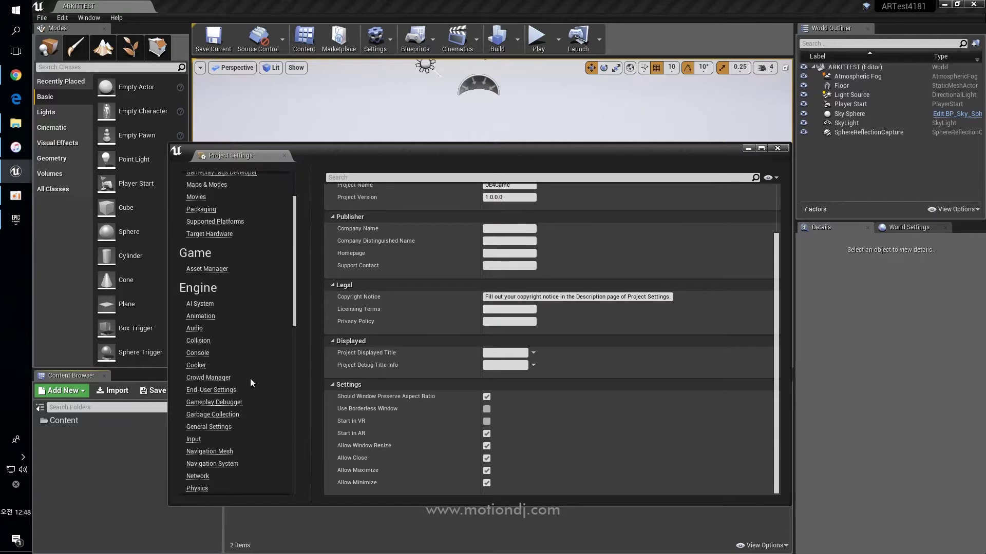
pyautogui.click(194, 439)
pyautogui.scroll(-10, 216, 396)
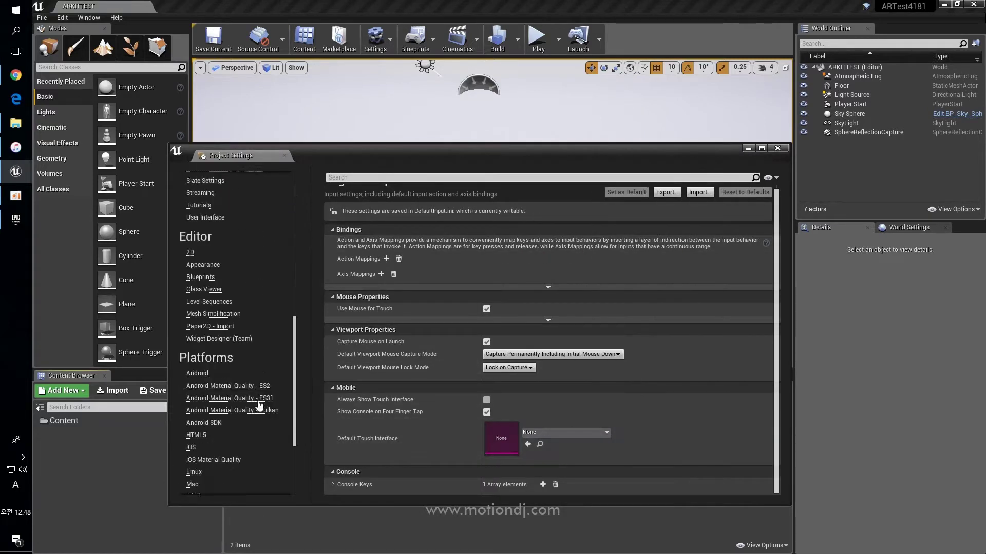
pyautogui.click(191, 382)
# Set bundle identifier com.motiondj.ARKITTEST, disable Landscape Left, and set minimum iOS version 11.0
pyautogui.scroll(-5, 520, 268)
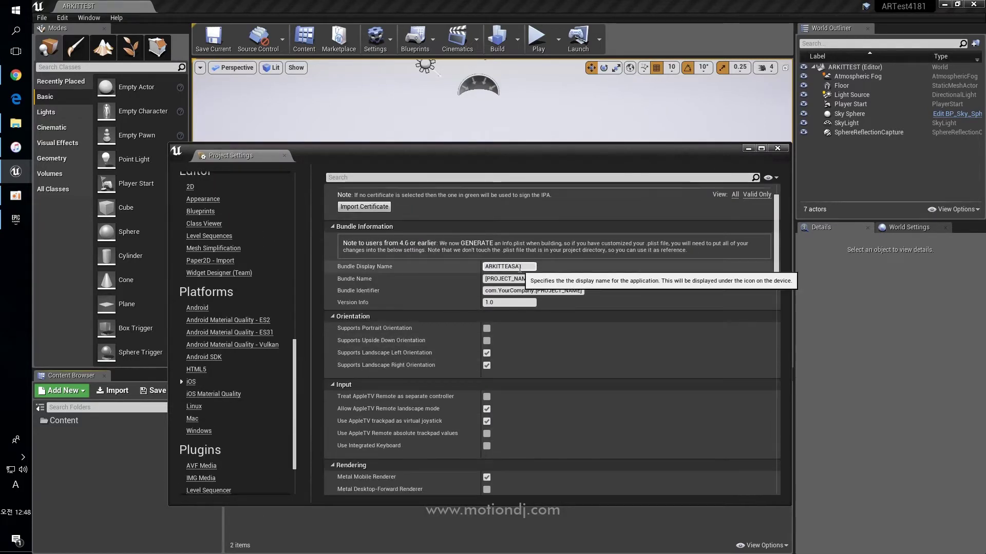
pyautogui.write('com.motiondj.ARKITT')
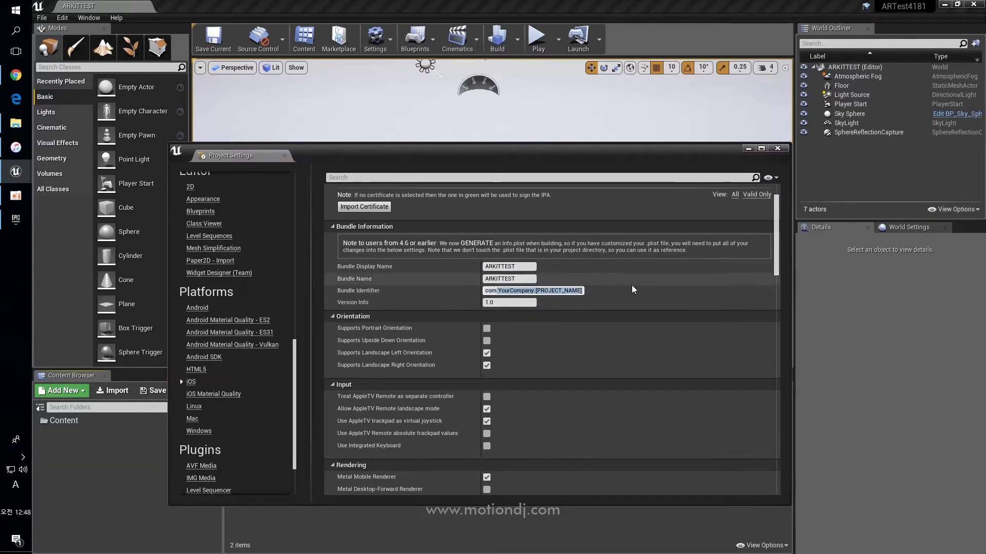
pyautogui.write('EST')
pyautogui.click(487, 353)
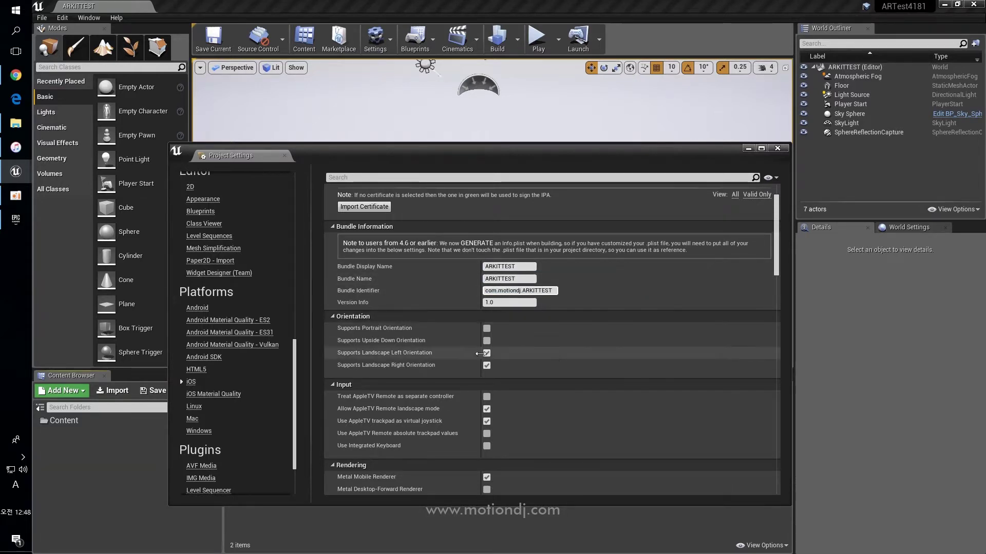
pyautogui.scroll(-5, 593, 347)
pyautogui.click(513, 455)
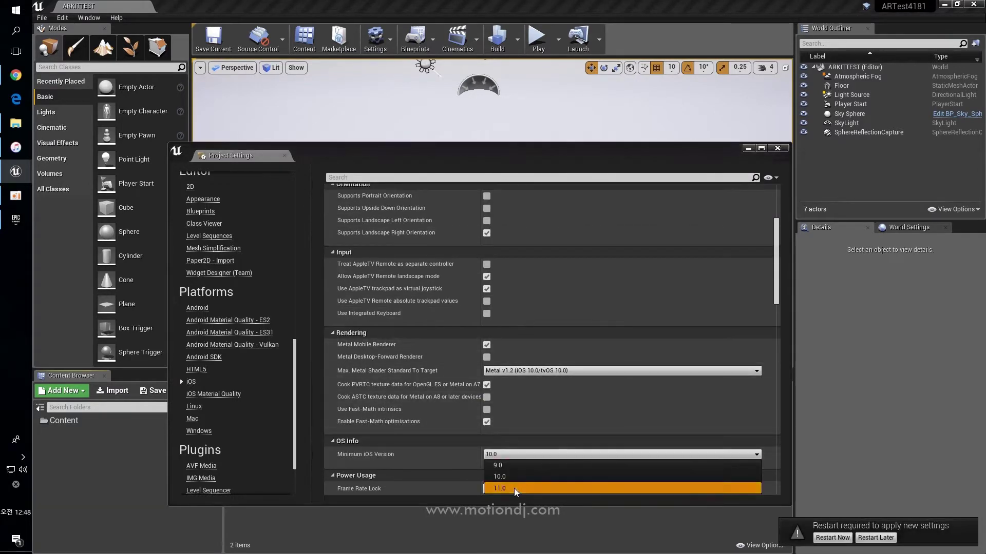
pyautogui.click(514, 488)
# Lock the frame rate at 60 FPS and paste the camera-usage entry into Additional Plist Data
pyautogui.scroll(-2, 506, 462)
pyautogui.click(500, 418)
pyautogui.click(499, 435)
pyautogui.scroll(-5, 633, 414)
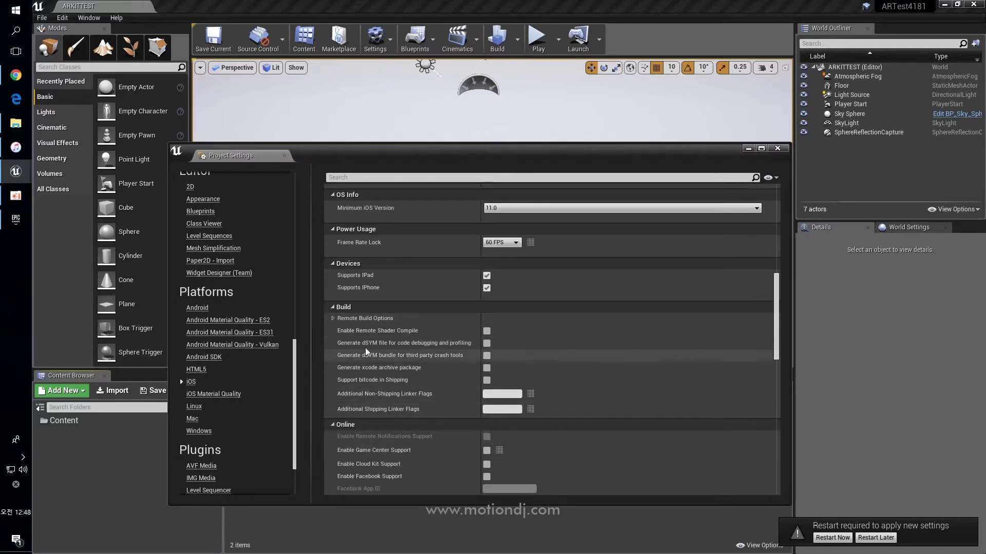
pyautogui.scroll(-5, 365, 347)
pyautogui.click(616, 290)
pyautogui.write('<key>NSCameraUsageDescription</key> <string>This application will use the camera for AR</string>')
# Restart the editor, then create a Game Mode Blueprint named ARKitGameMode
pyautogui.click(778, 149)
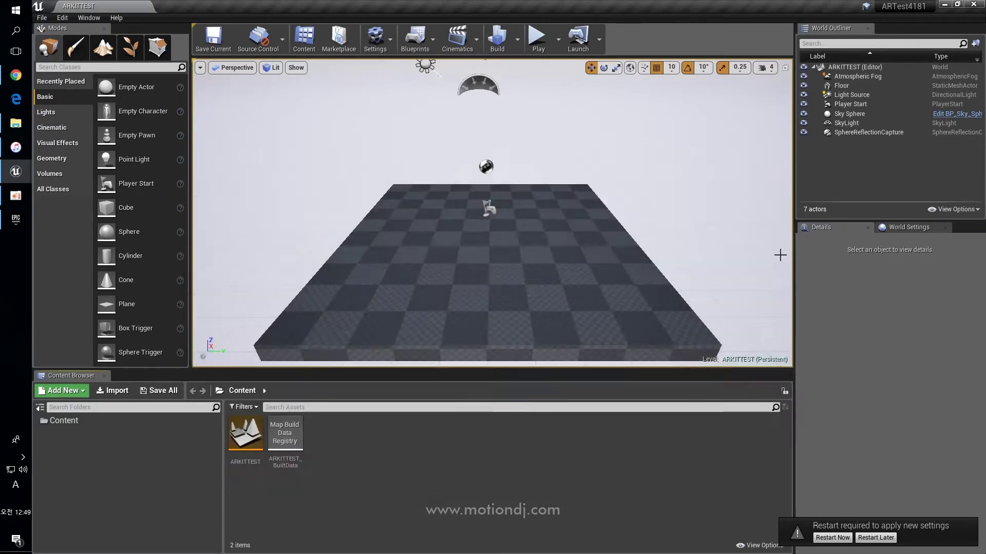
pyautogui.click(831, 537)
pyautogui.rightClick(397, 461)
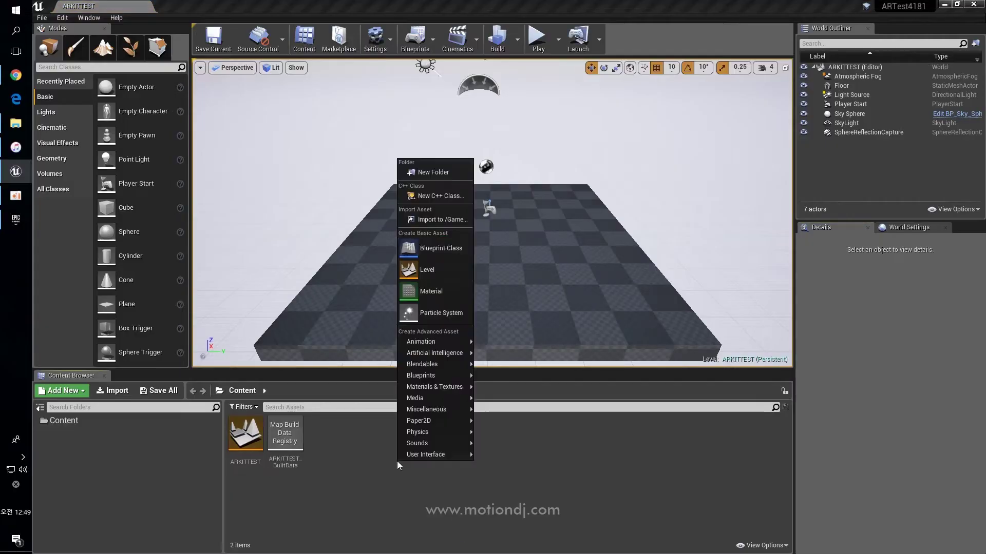
pyautogui.click(426, 242)
pyautogui.click(428, 295)
pyautogui.write('AR')
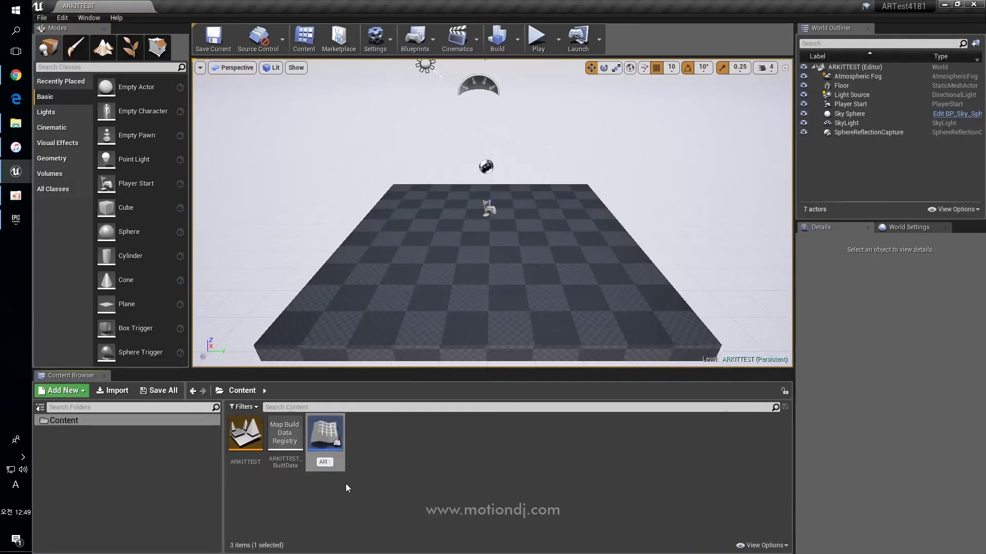
pyautogui.write('KitGameMode')
pyautogui.press('Return')
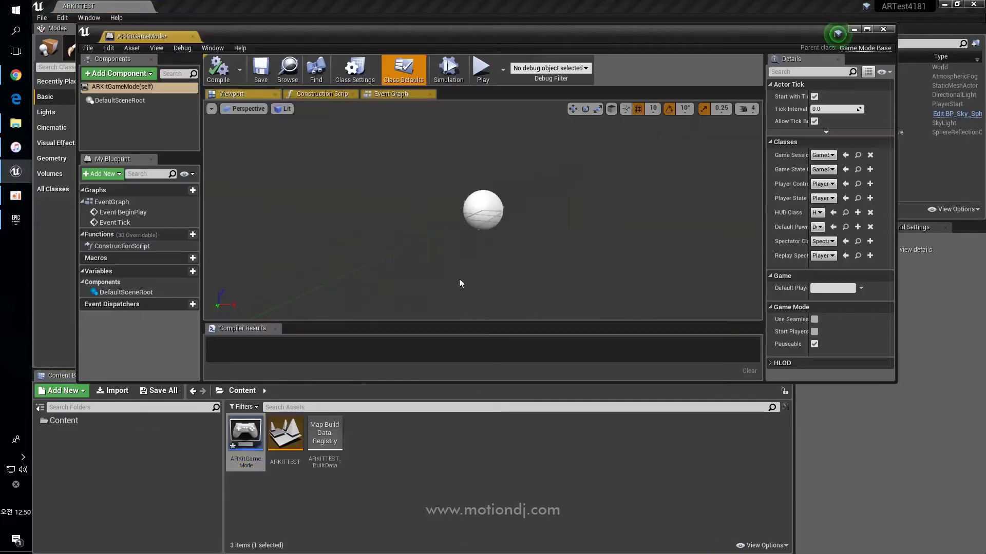
pyautogui.click(883, 29)
# Create a Pawn Blueprint named ARPawn
pyautogui.rightClick(417, 452)
pyautogui.click(441, 226)
pyautogui.click(421, 204)
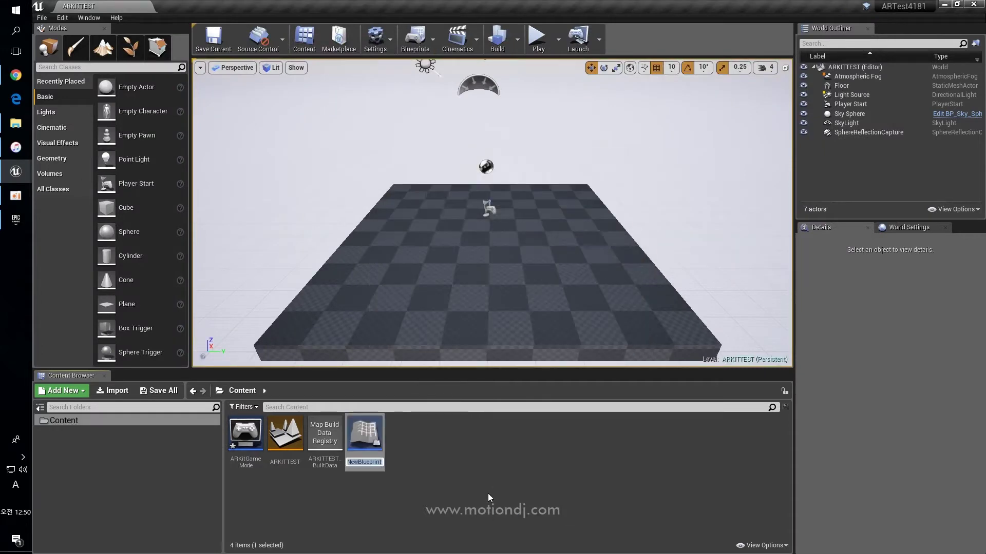
pyautogui.write('ARPawn')
pyautogui.press('Return')
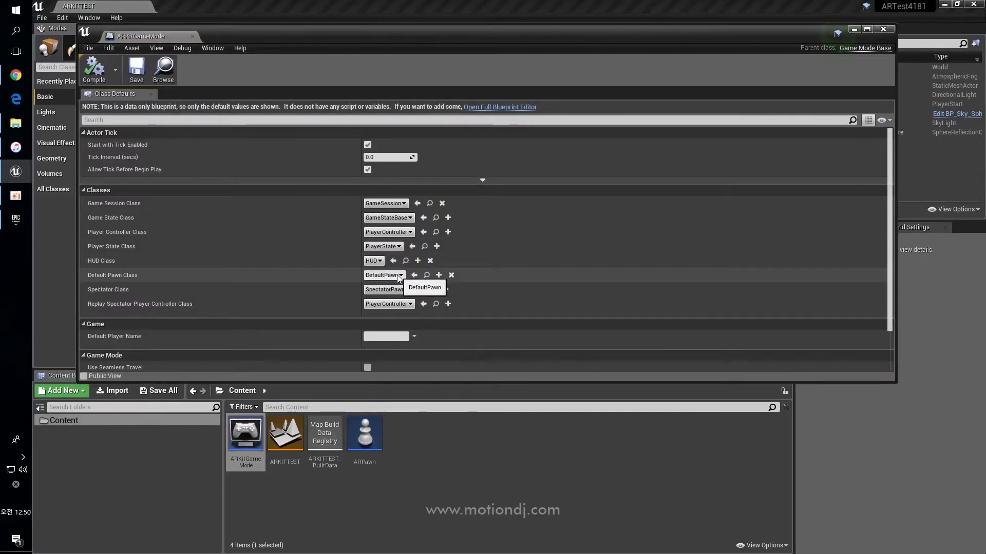
# Set ARKitGameMode's Default Pawn Class to ARPawn
pyautogui.click(399, 278)
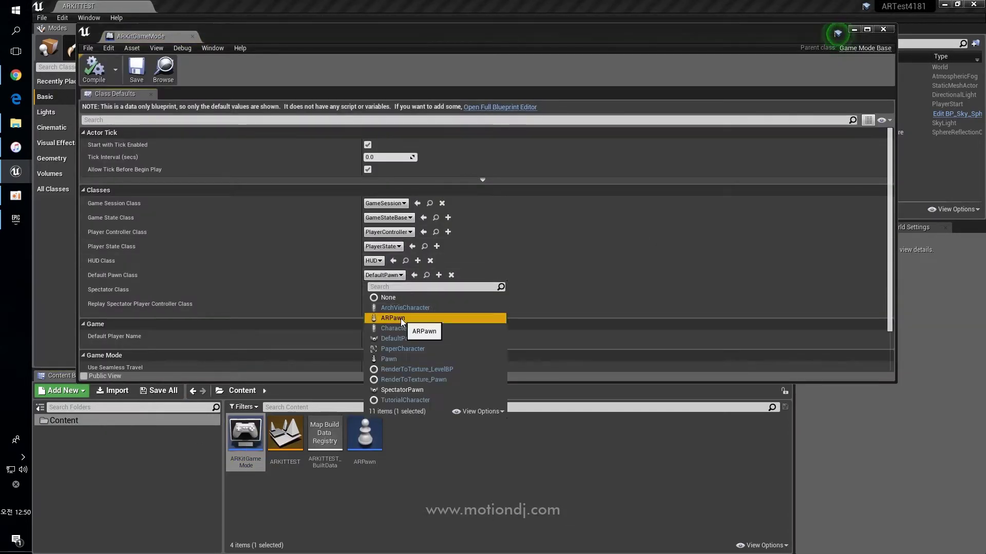
pyautogui.click(390, 326)
pyautogui.click(883, 29)
# Set the project's Default GameMode in Project Settings > Maps & Modes
pyautogui.click(375, 39)
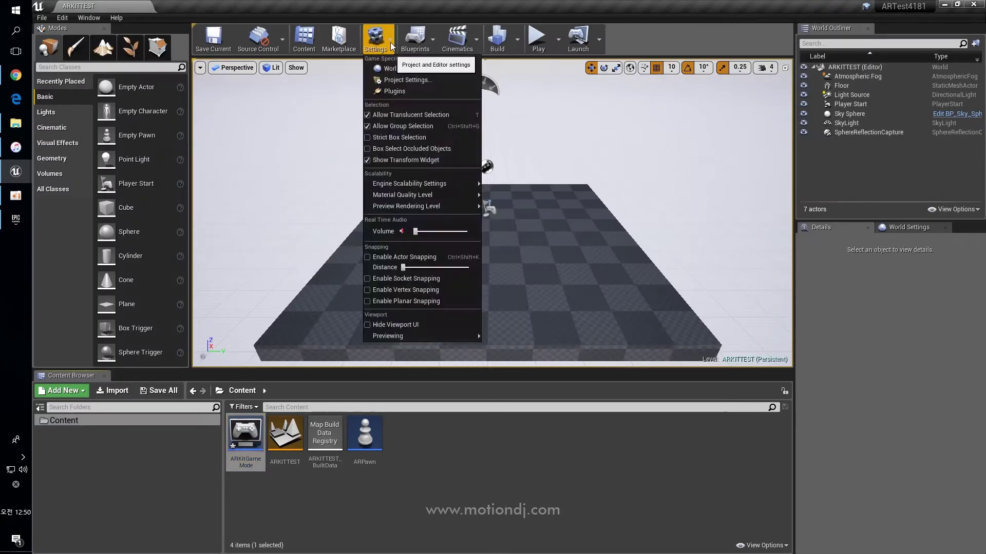
pyautogui.click(413, 66)
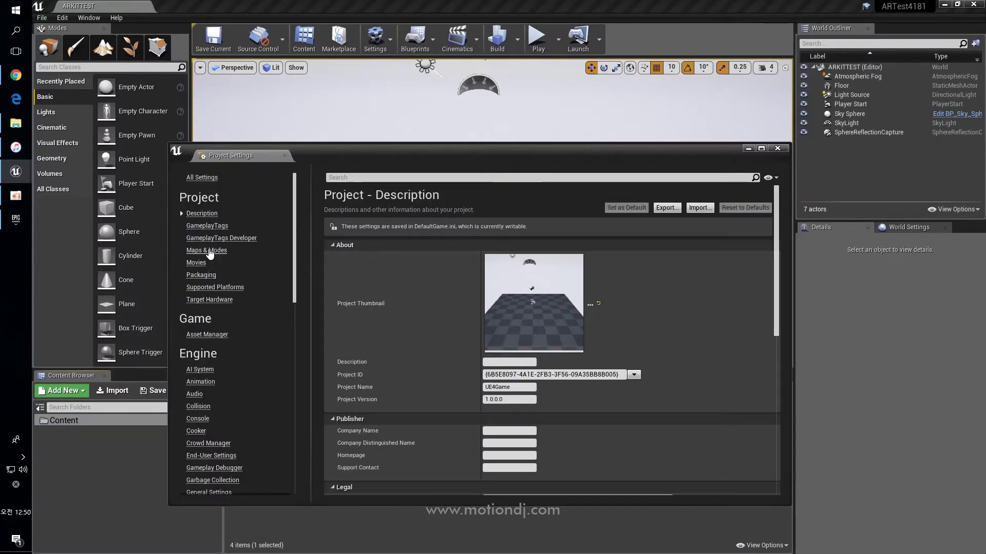
pyautogui.click(210, 250)
pyautogui.click(514, 258)
pyautogui.click(526, 280)
# Add a Scene component with a Camera under it to ARPawn, then compile and save
pyautogui.click(777, 148)
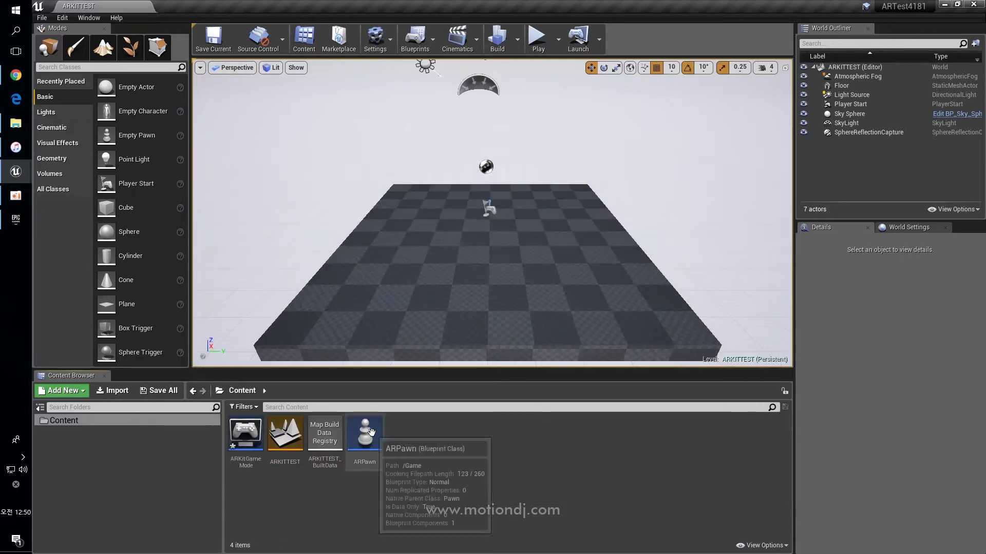
pyautogui.doubleClick(371, 432)
pyautogui.click(836, 33)
pyautogui.click(72, 43)
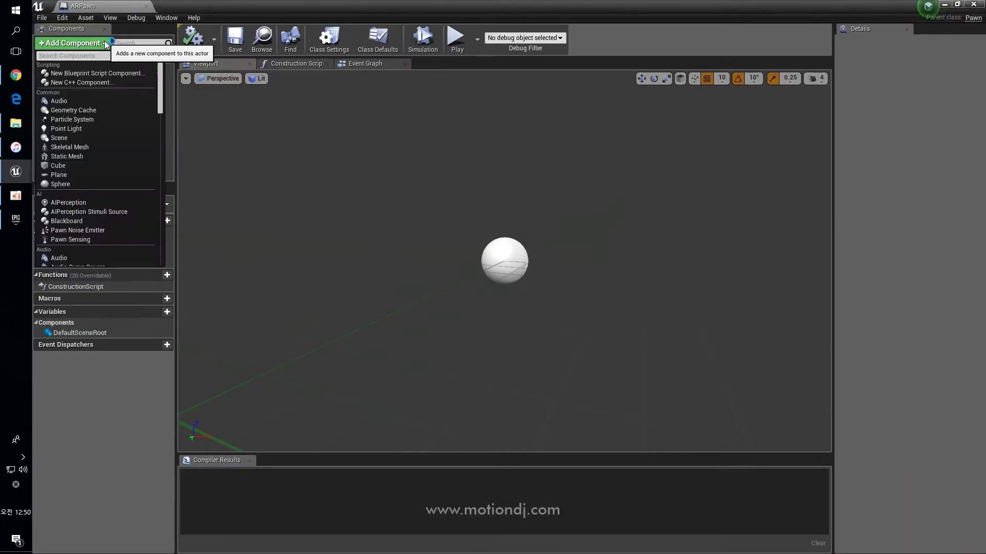
pyautogui.click(59, 137)
pyautogui.click(100, 45)
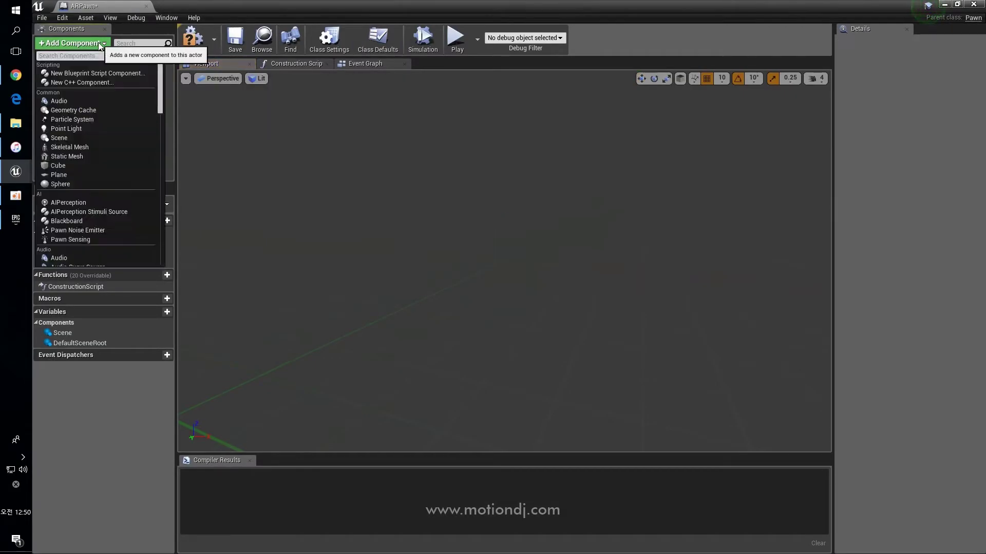
pyautogui.scroll(-5, 77, 128)
pyautogui.click(66, 84)
pyautogui.click(193, 38)
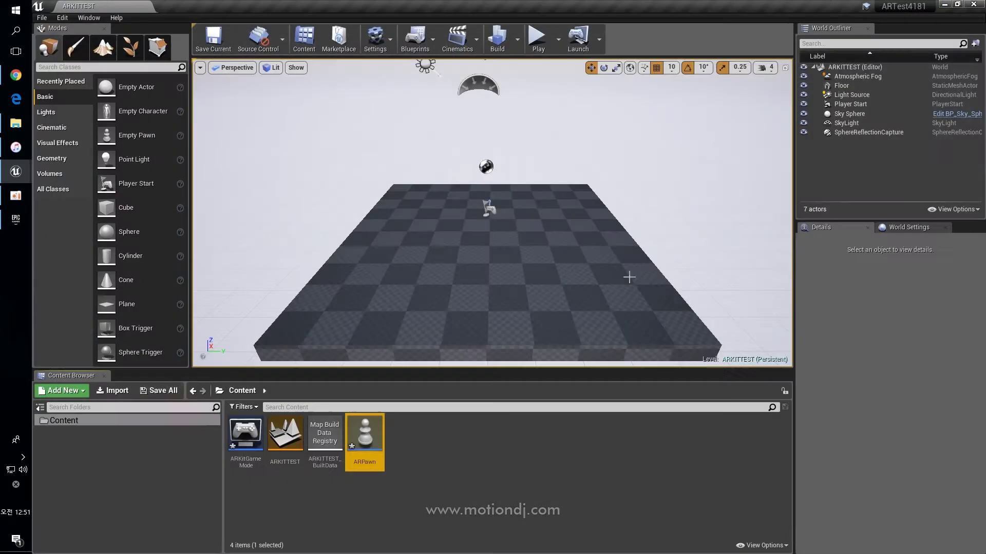
pyautogui.hotkey('ctrl', 'shift', 's')
# Delete the Floor and Player Start actors and place ARPawn into the level
pyautogui.click(601, 375)
pyautogui.click(550, 315)
pyautogui.press('Delete')
pyautogui.click(487, 208)
pyautogui.press('Delete')
pyautogui.moveTo(364, 437); pyautogui.dragTo(486, 210)
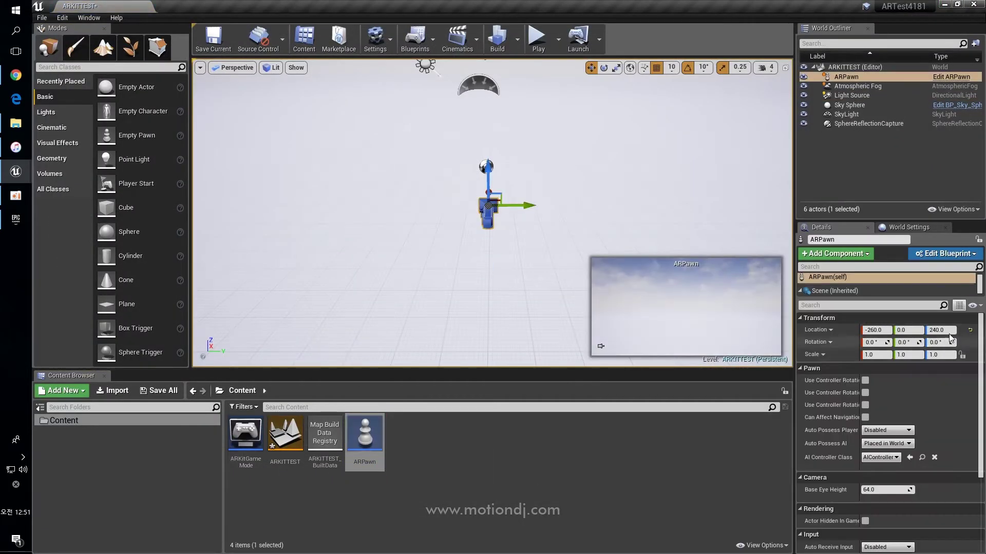
# Delete the Atmospheric Fog, Sky Sphere and SphereReflectionCapture actors
pyautogui.click(867, 87)
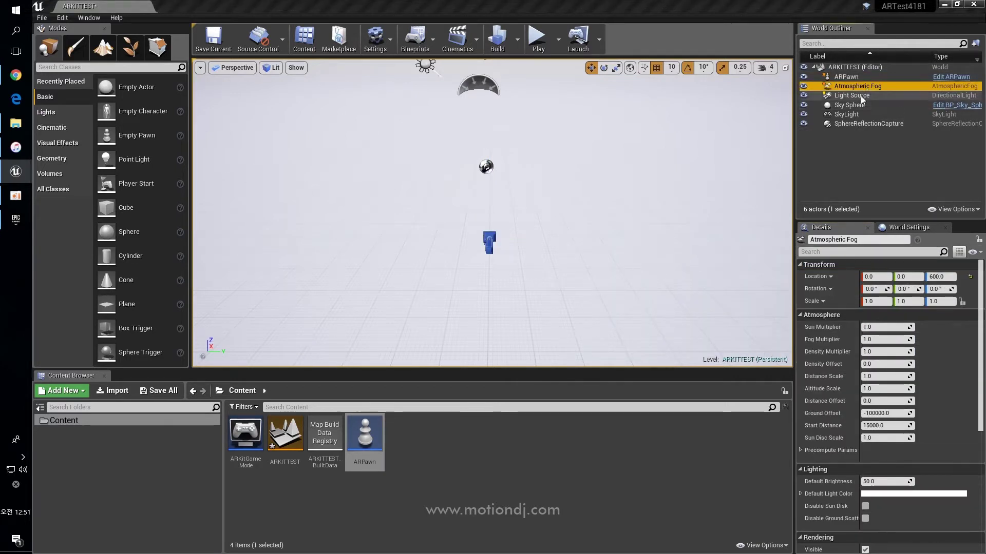
pyautogui.keyDown('ctrl'); pyautogui.click(860, 105); pyautogui.keyUp('ctrl')
pyautogui.keyDown('ctrl'); pyautogui.click(873, 123); pyautogui.keyUp('ctrl')
pyautogui.press('Delete')
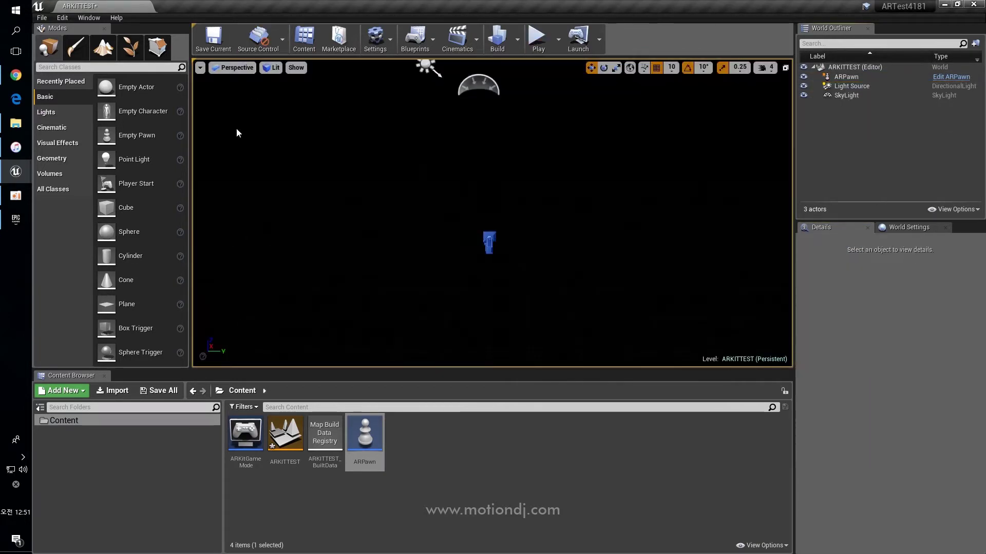
# Launch the project on the connected iOS device and follow the output log
pyautogui.click(601, 39)
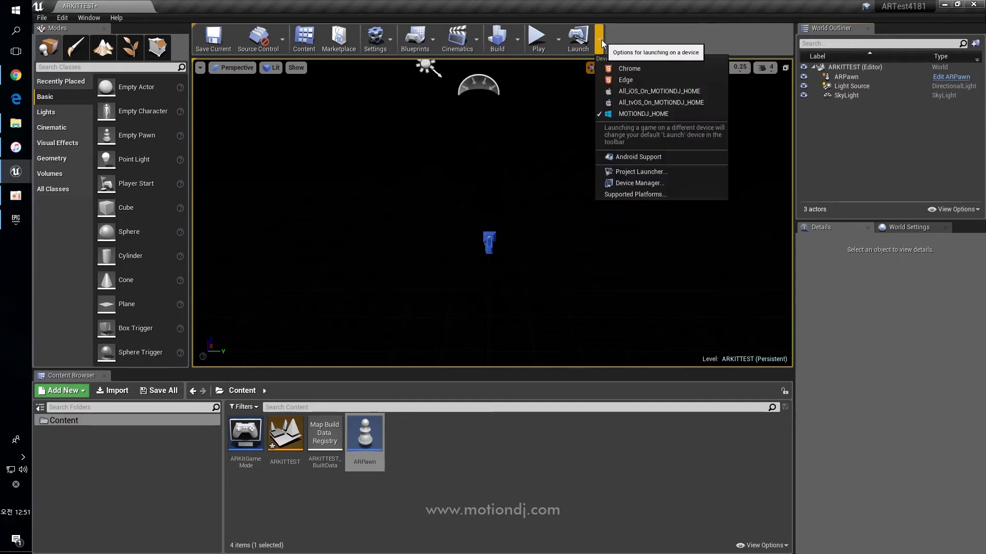
pyautogui.click(670, 87)
pyautogui.click(559, 377)
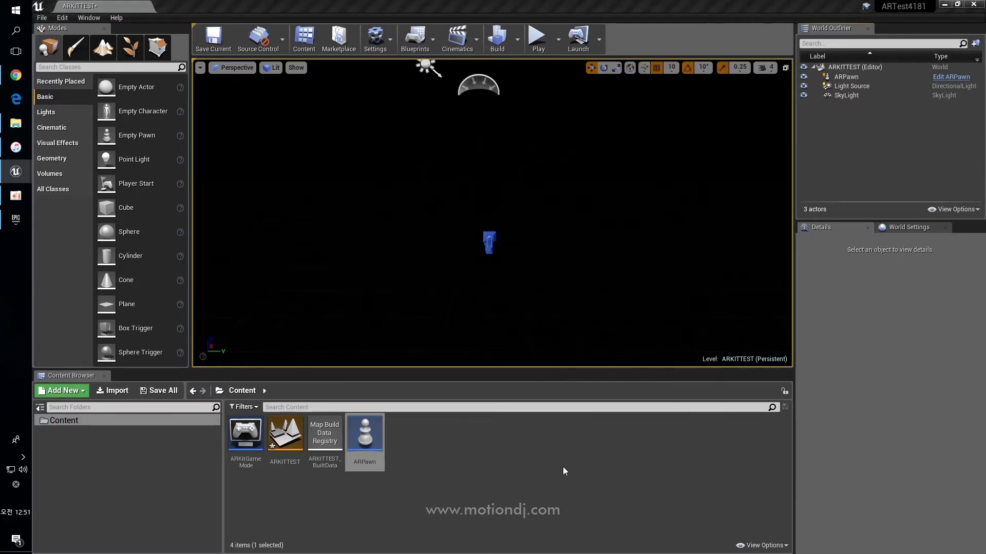
pyautogui.click(903, 538)
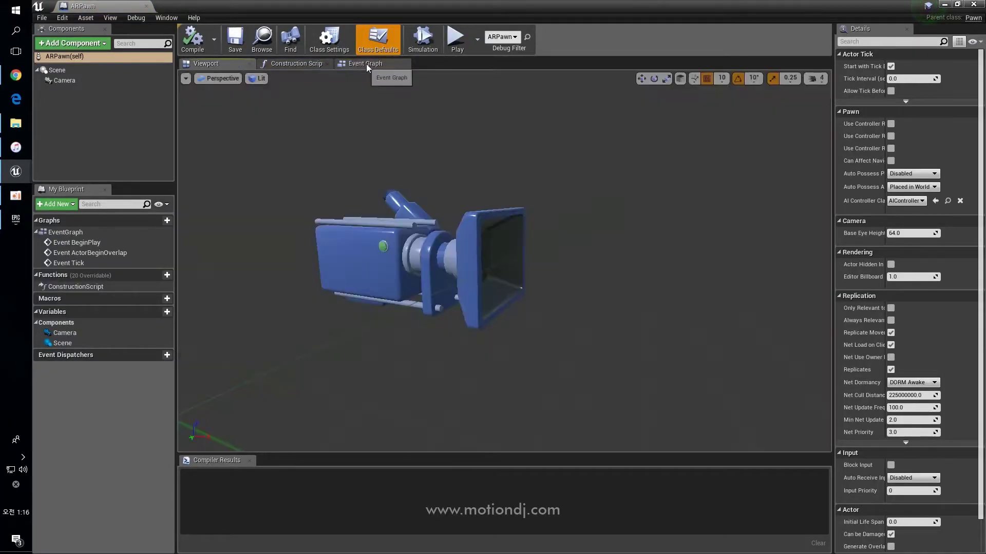
# Add a new ARPawn function named Do Hit Test for ARKIT
pyautogui.click(366, 64)
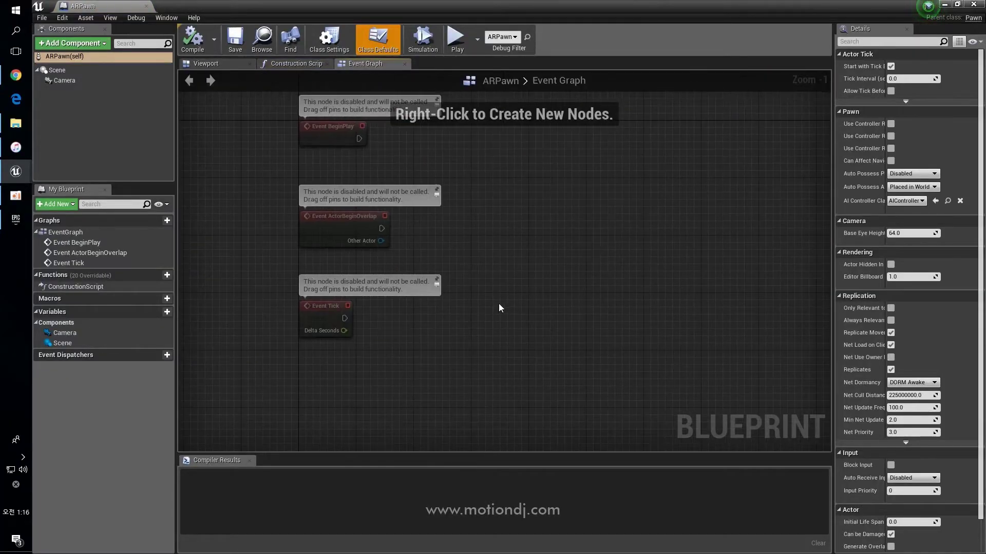
pyautogui.click(155, 313)
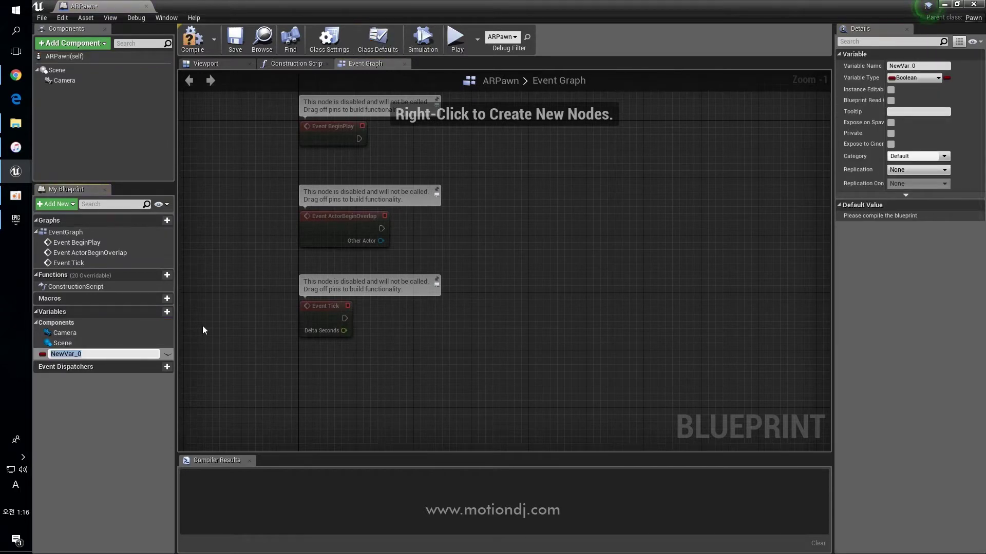
pyautogui.press('Delete')
pyautogui.click(166, 276)
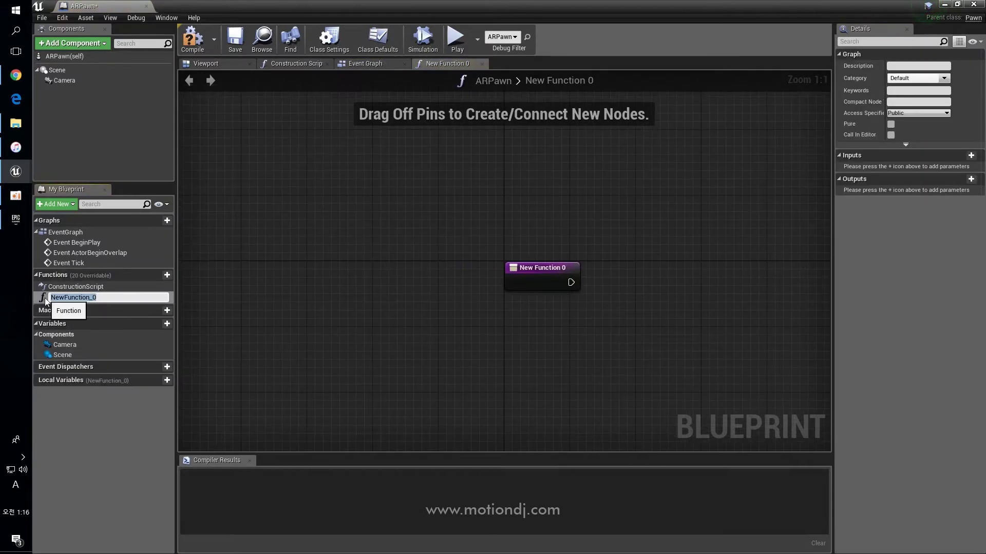
pyautogui.write('RKIT')
pyautogui.press('Return')
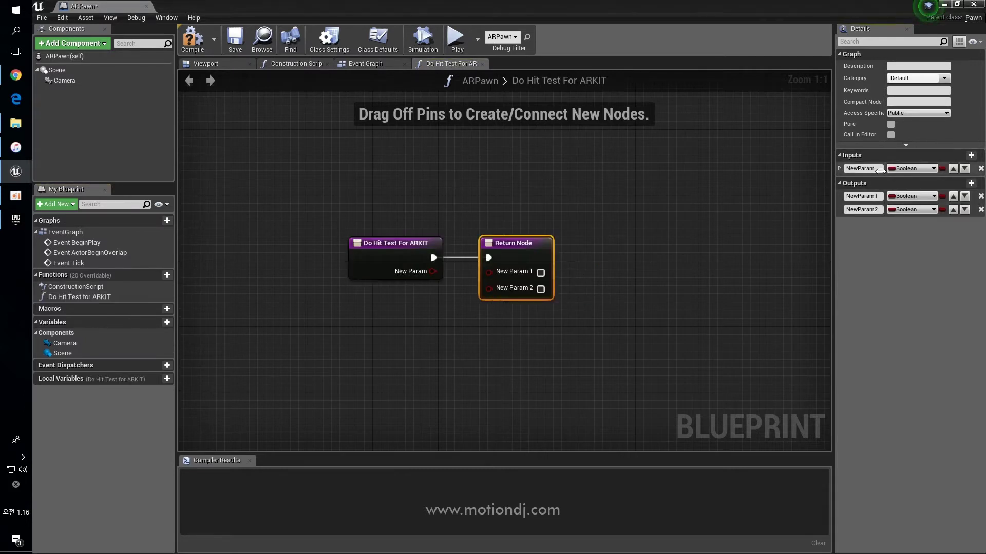
# Give the function a Vector 2D inputPin and a Transform SpawnTransform output, then compile
pyautogui.click(879, 169)
pyautogui.click(932, 170)
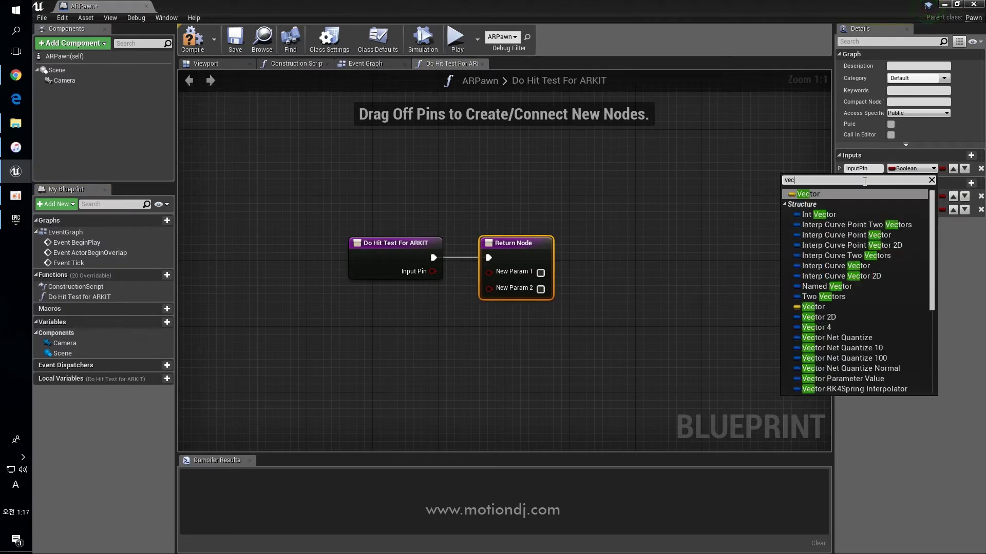
pyautogui.write('vector 2d')
pyautogui.click(873, 205)
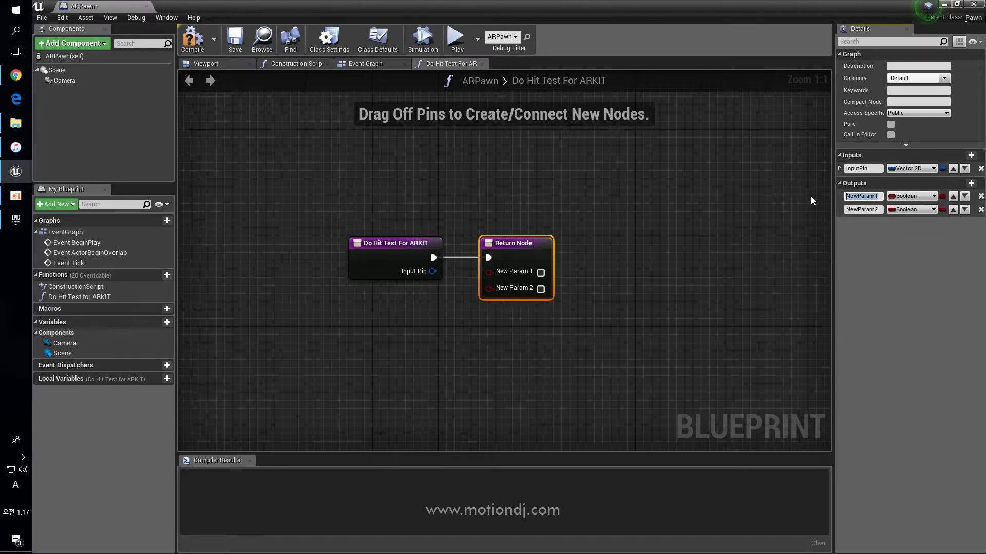
pyautogui.click(933, 196)
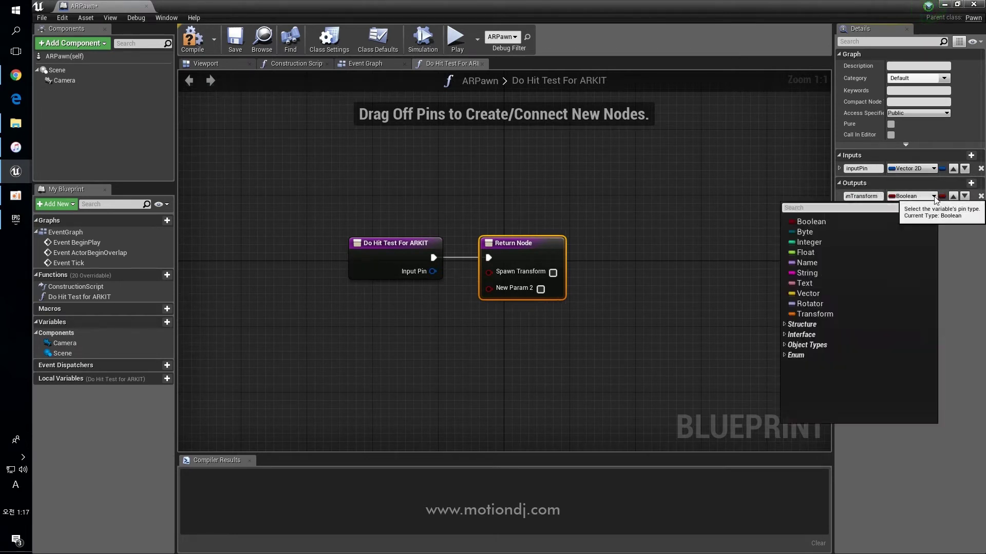
pyautogui.write('transform')
pyautogui.press('Return')
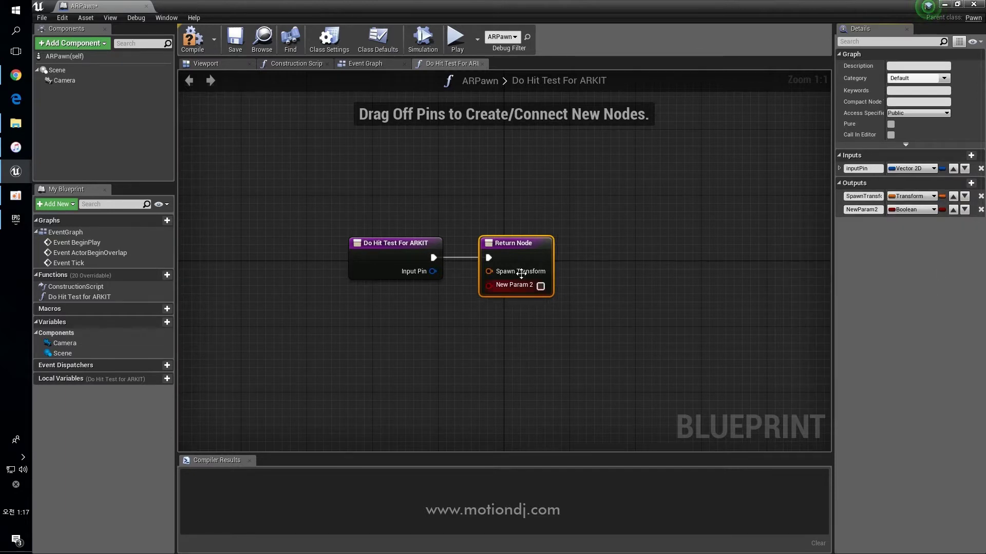
pyautogui.click(193, 38)
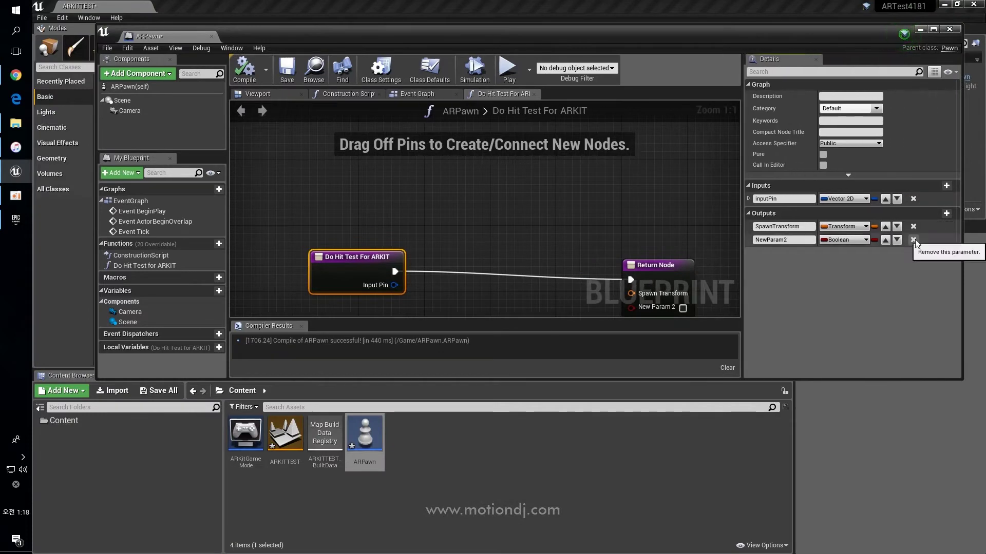
# Remove the NewParam2 output and add a Hit Test at Screen Position node limited to Existing Plane
pyautogui.click(908, 237)
pyautogui.click(614, 213)
pyautogui.rightClick(375, 309)
pyautogui.write('hit test')
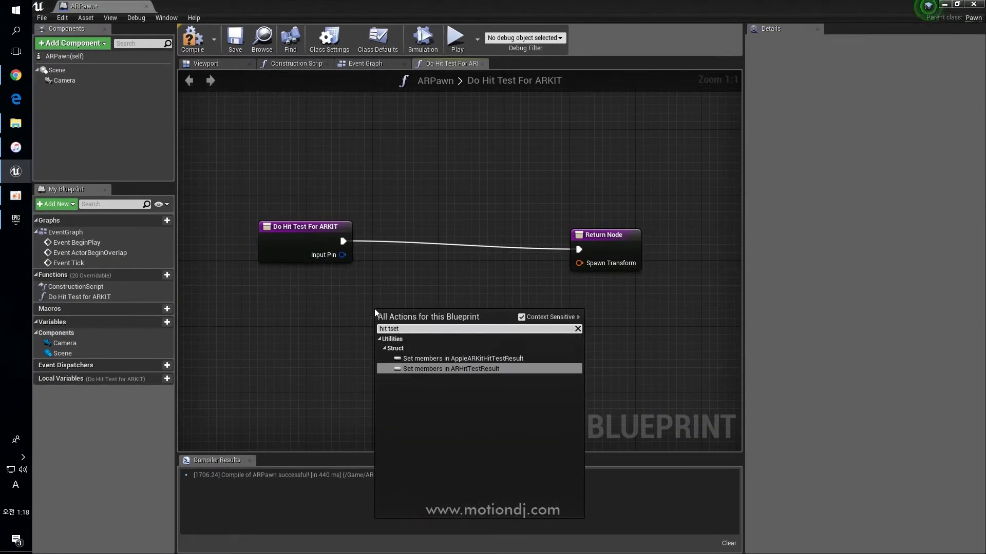
pyautogui.press('Return')
pyautogui.click(426, 327)
pyautogui.click(422, 379)
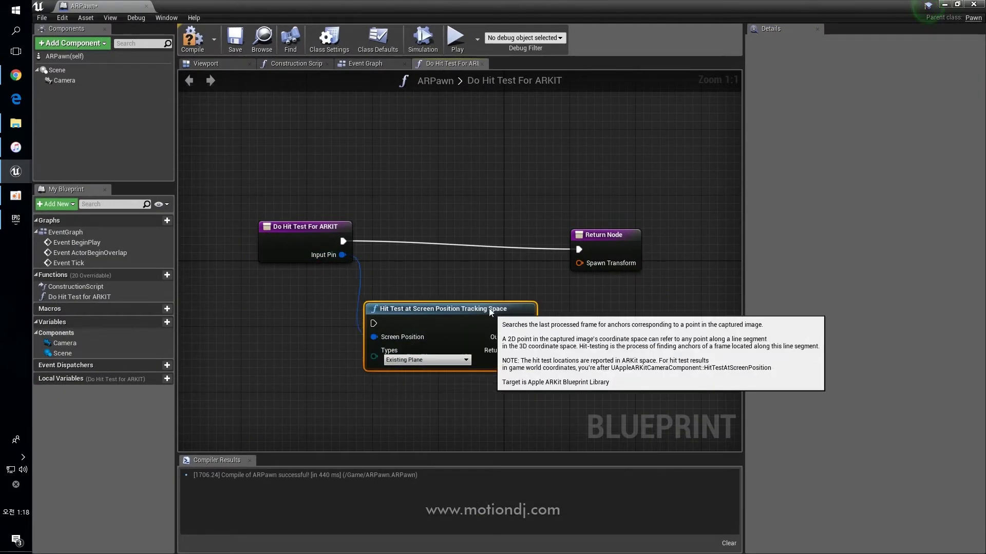
# Wire the entry and inputPin into the hit test and add a GET on Out Results
pyautogui.moveTo(343, 242); pyautogui.dragTo(373, 291)
pyautogui.moveTo(424, 273); pyautogui.dragTo(393, 208)
pyautogui.moveTo(596, 239); pyautogui.dragTo(661, 225)
pyautogui.moveTo(494, 238)
pyautogui.mouseDown()
pyautogui.moveTo(563, 322)
pyautogui.moveTo(553, 224)
pyautogui.mouseUp()
pyautogui.click(577, 415)
pyautogui.click(623, 495)
# Add a Break AppleARKitHitTestResult node and connect the result to the return node
pyautogui.moveTo(667, 219); pyautogui.dragTo(667, 187)
pyautogui.moveTo(588, 248); pyautogui.dragTo(614, 311)
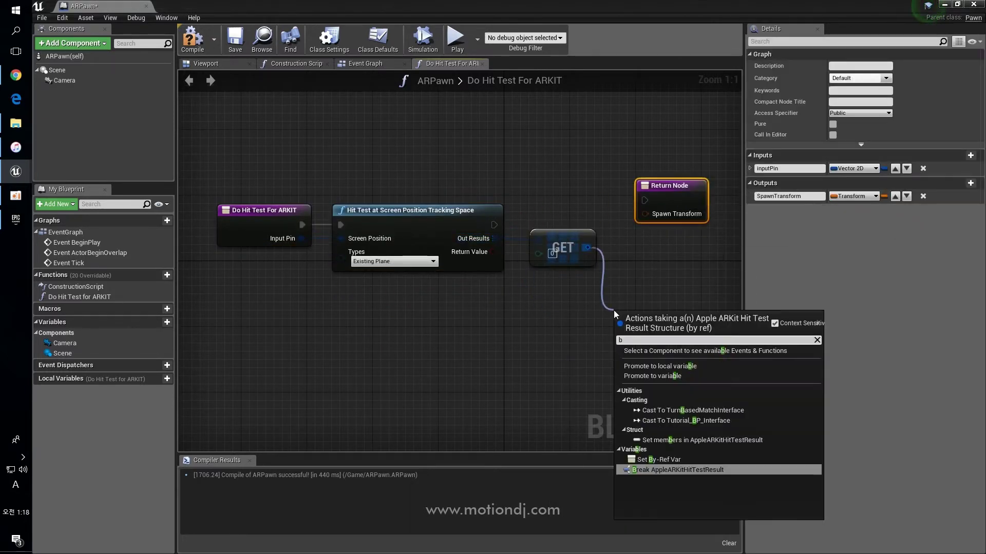
pyautogui.click(662, 467)
pyautogui.moveTo(668, 385); pyautogui.dragTo(579, 369, button='right')
pyautogui.moveTo(745, 321); pyautogui.dragTo(832, 321)
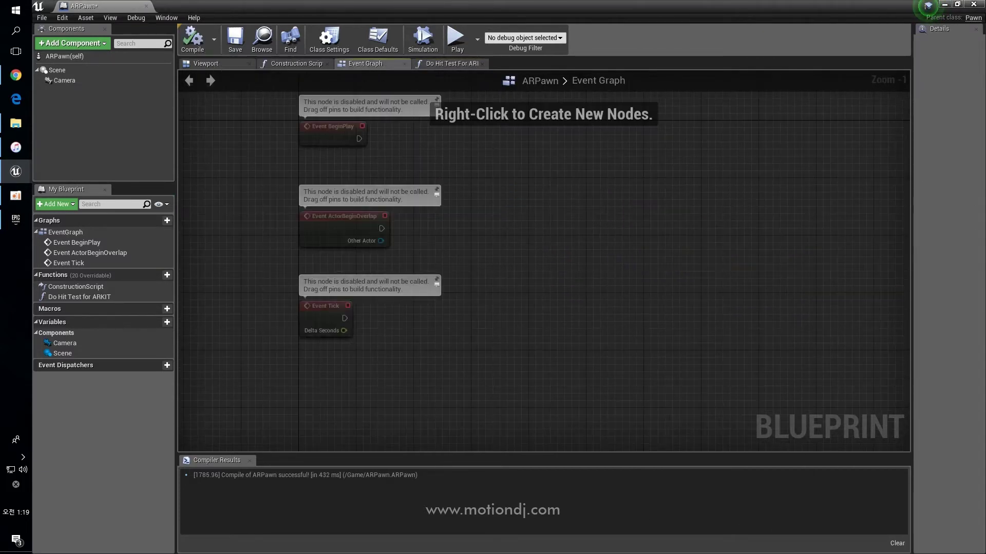
# Add an InputTouch event to ARPawn's Event Graph below the other events
pyautogui.moveTo(531, 215); pyautogui.dragTo(516, 217, button='right')
pyautogui.rightClick(409, 388)
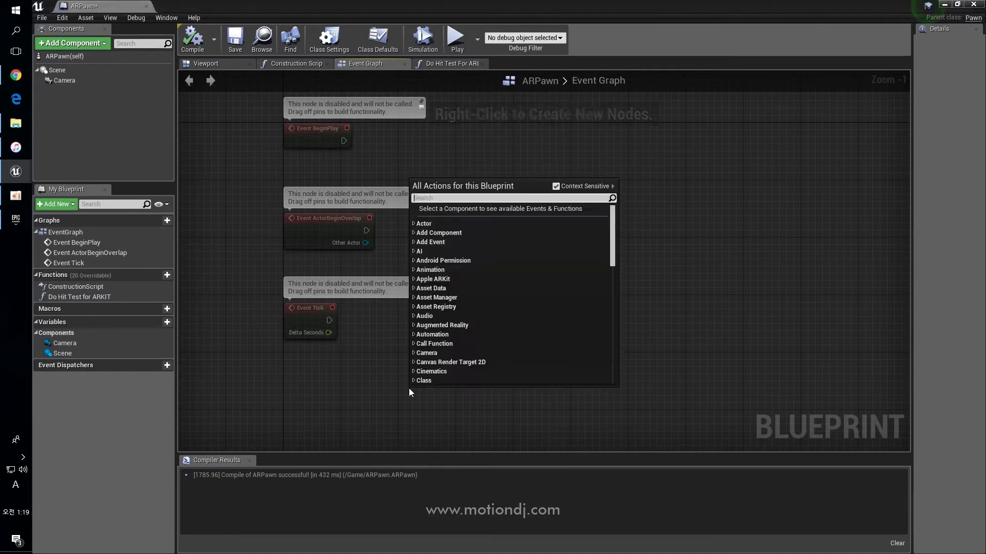
pyautogui.write('inputtouch')
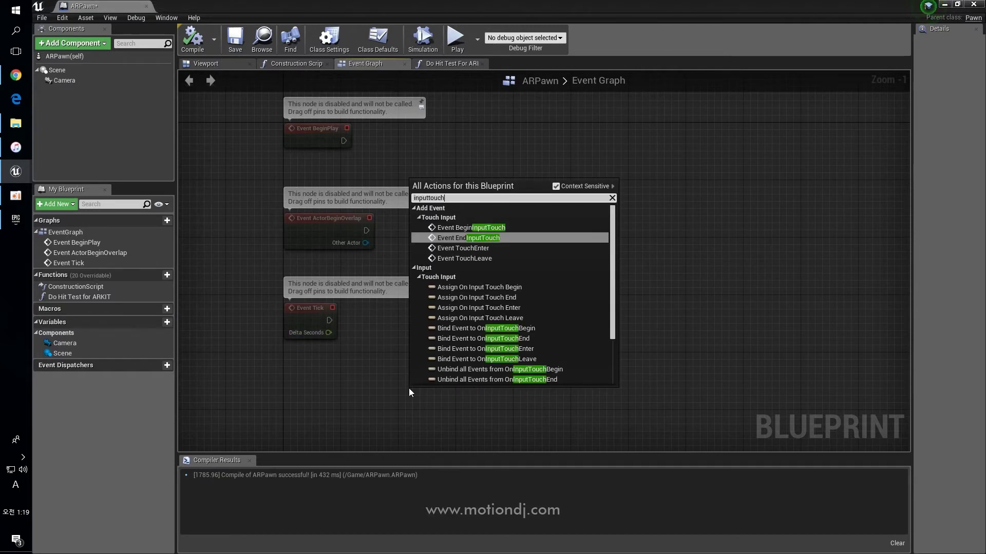
pyautogui.scroll(-2, 508, 334)
pyautogui.click(462, 380)
pyautogui.moveTo(431, 393); pyautogui.dragTo(287, 360)
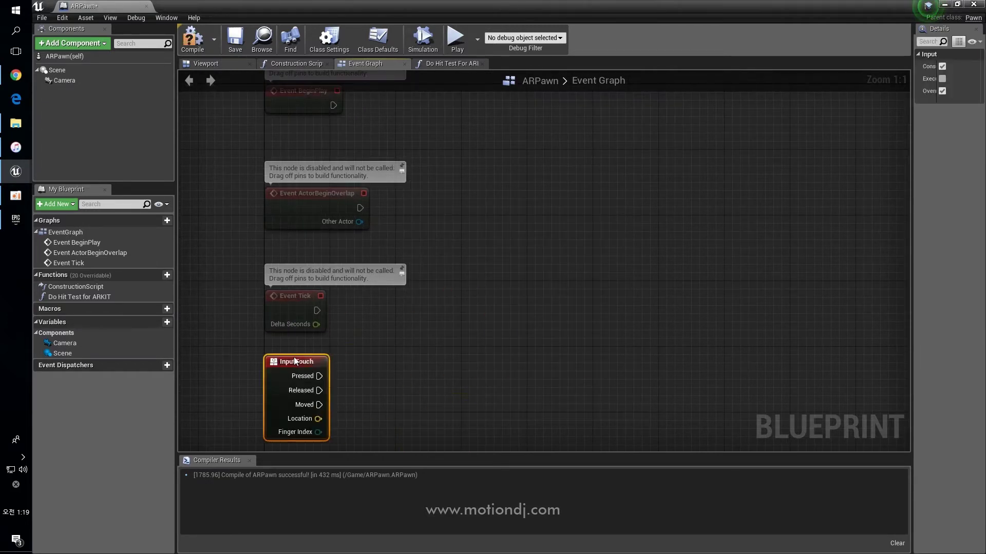
pyautogui.moveTo(367, 449); pyautogui.dragTo(361, 359, button='right')
# Add Get Input Touch State from the Finger Index, targeting Get Player Controller
pyautogui.moveTo(364, 339); pyautogui.dragTo(518, 327)
pyautogui.write('get input to')
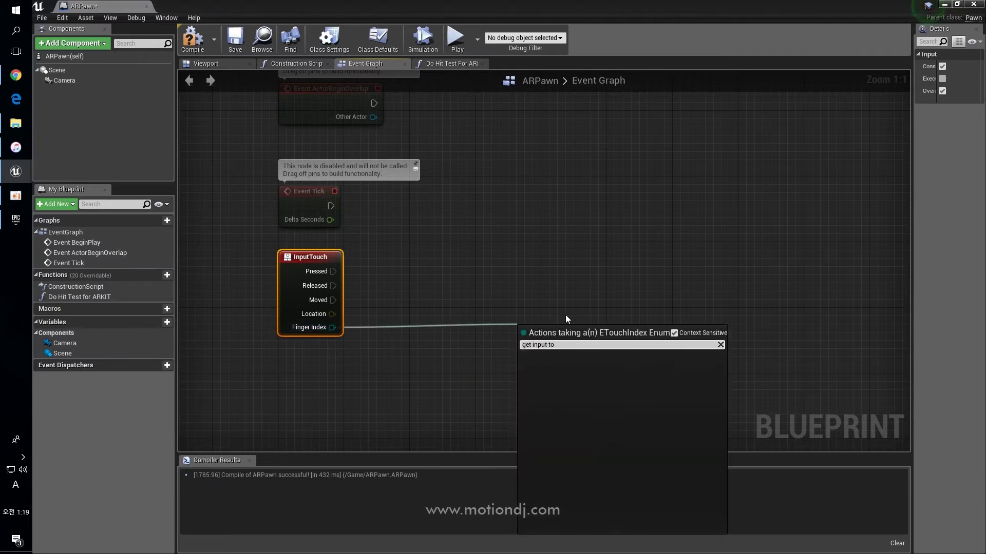
pyautogui.click(674, 333)
pyautogui.write('uch')
pyautogui.press('Return')
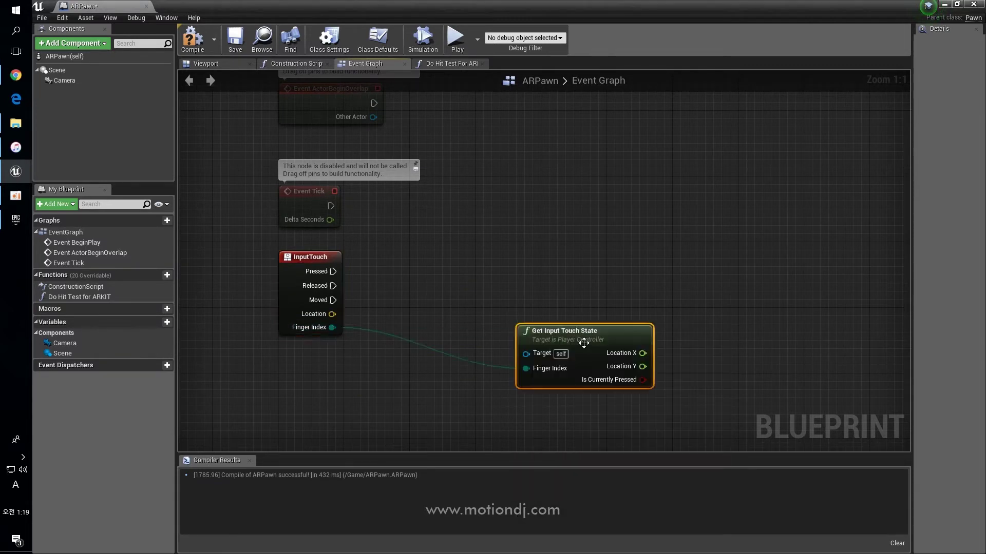
pyautogui.moveTo(525, 354); pyautogui.dragTo(467, 273)
pyautogui.write('get player con')
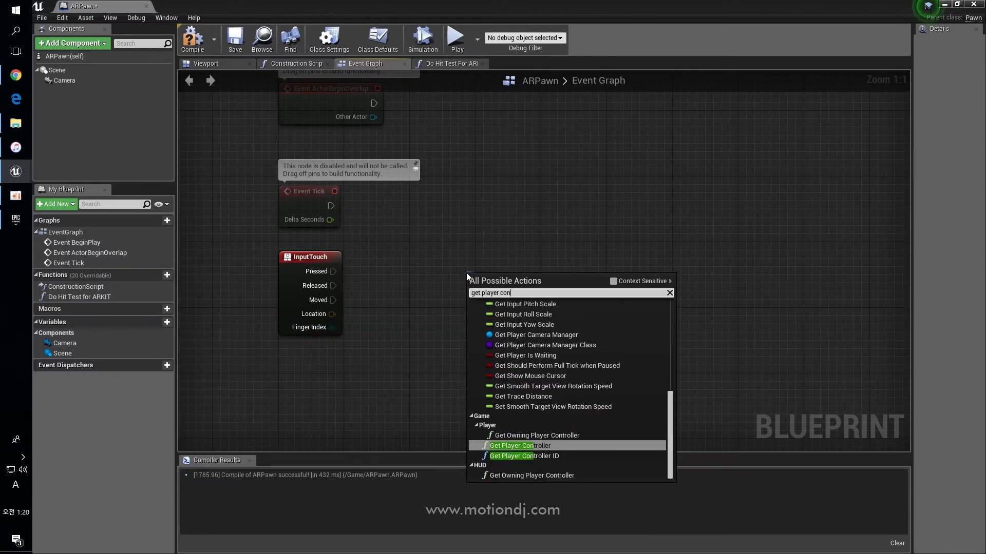
pyautogui.press('Return')
pyautogui.moveTo(570, 296); pyautogui.dragTo(580, 288)
# Build a Make Vector 2D from the touch Location X and Location Y
pyautogui.moveTo(659, 313); pyautogui.dragTo(724, 290)
pyautogui.write('make')
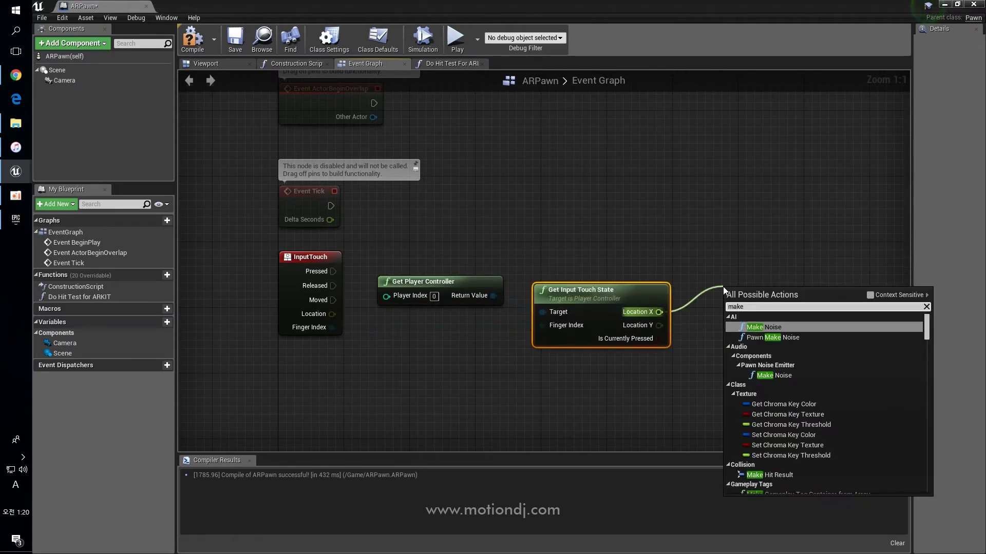
pyautogui.write(' vector 2d')
pyautogui.press('Return')
pyautogui.moveTo(659, 325); pyautogui.dragTo(706, 326)
# Run Do Hit Test For ARKIT on touch Pressed, using the touch position vector
pyautogui.moveTo(366, 248); pyautogui.dragTo(286, 253, button='right')
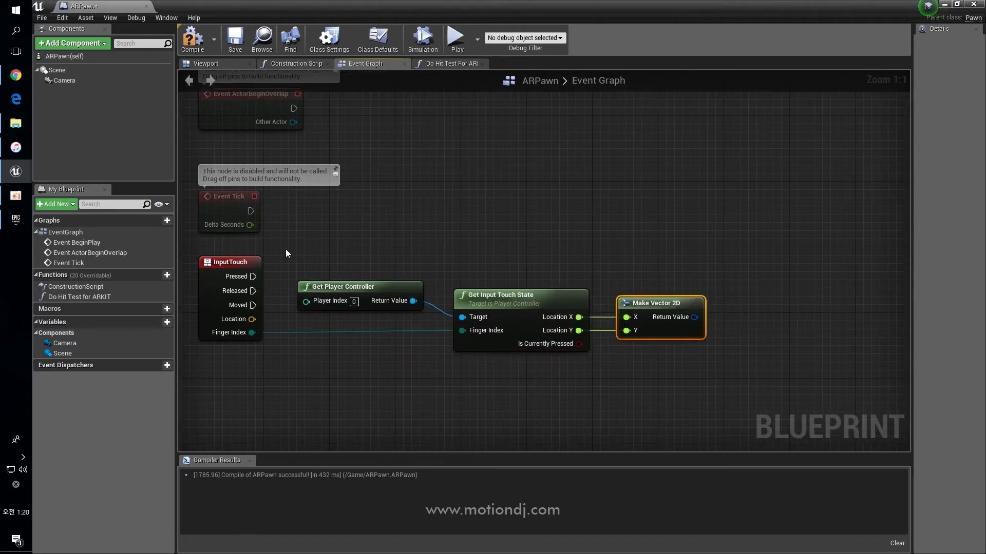
pyautogui.moveTo(79, 297); pyautogui.dragTo(740, 246)
pyautogui.moveTo(253, 276); pyautogui.dragTo(741, 269)
pyautogui.moveTo(694, 318); pyautogui.dragTo(742, 298)
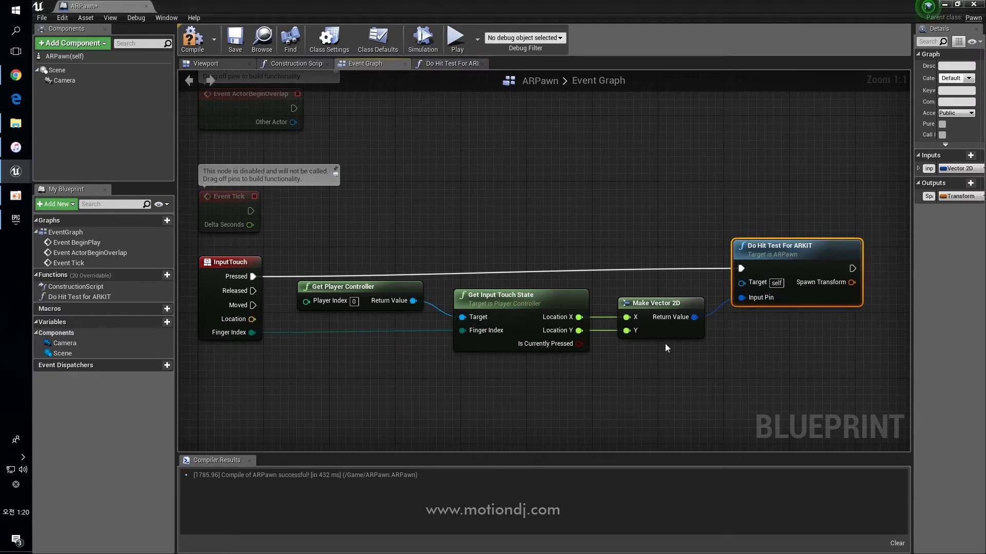
# Add Spawn Actor from Class after the hit test, fed by its Spawn Transform
pyautogui.moveTo(795, 250); pyautogui.dragTo(558, 260, button='right')
pyautogui.moveTo(616, 278); pyautogui.dragTo(679, 267)
pyautogui.write('spawn')
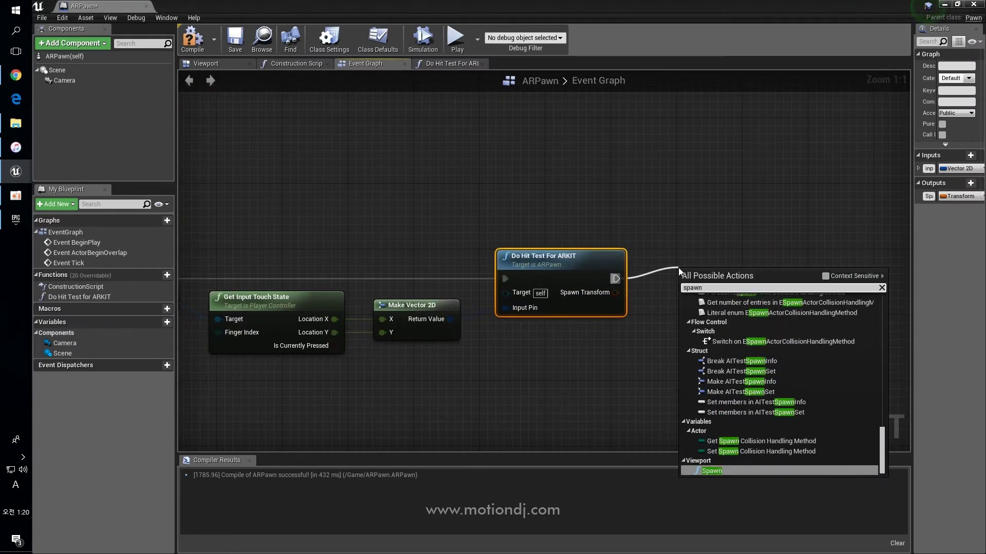
pyautogui.write(' actor')
pyautogui.press('Return')
pyautogui.press('Delete')
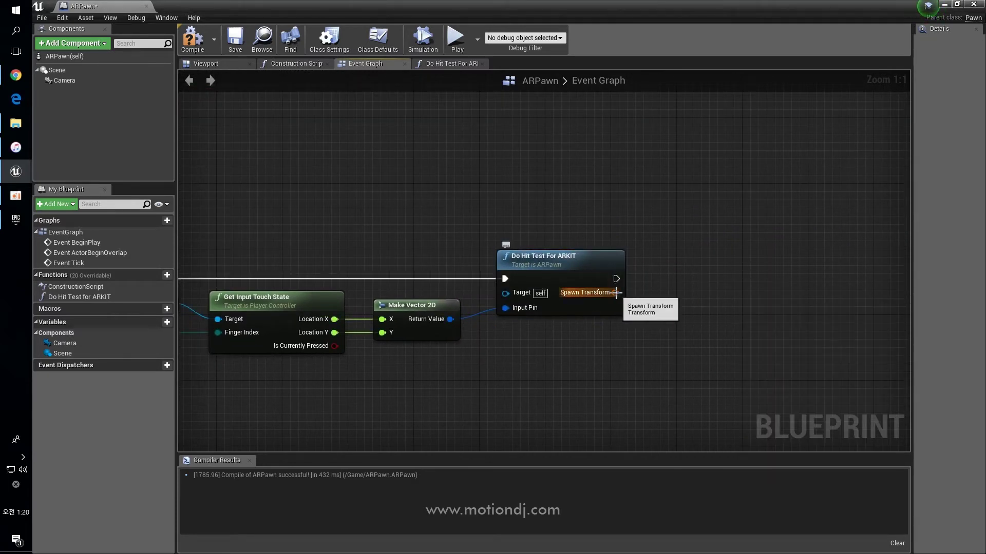
pyautogui.moveTo(616, 293); pyautogui.dragTo(700, 293)
pyautogui.write('spawnactor')
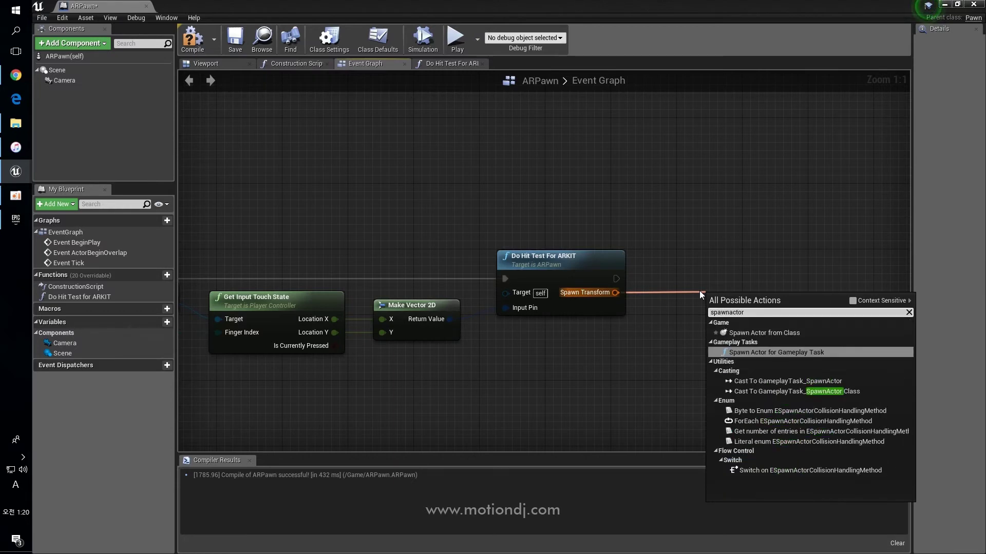
pyautogui.press('Up')
pyautogui.press('Return')
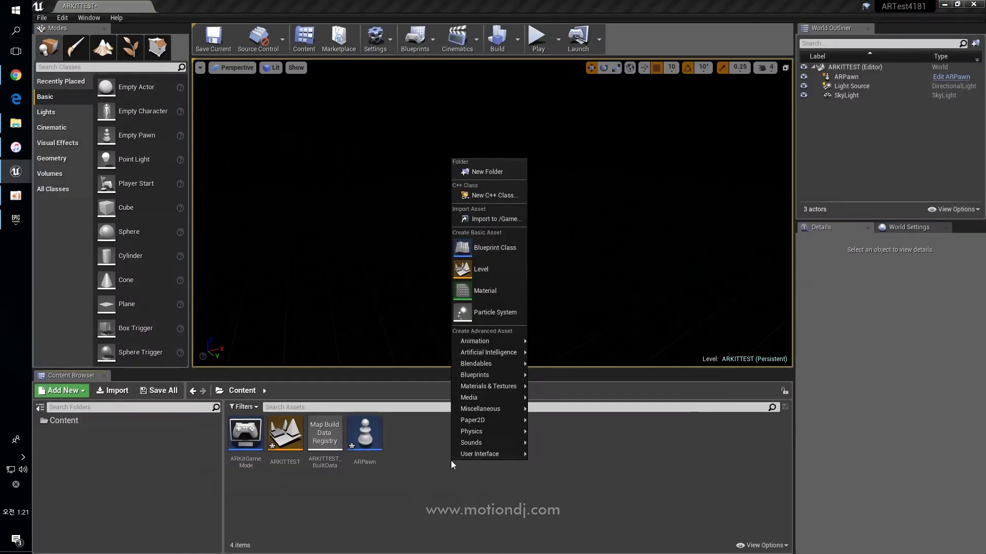
# Create an Actor Blueprint named AR_Mesh containing a Static Mesh component
pyautogui.click(494, 248)
pyautogui.click(497, 222)
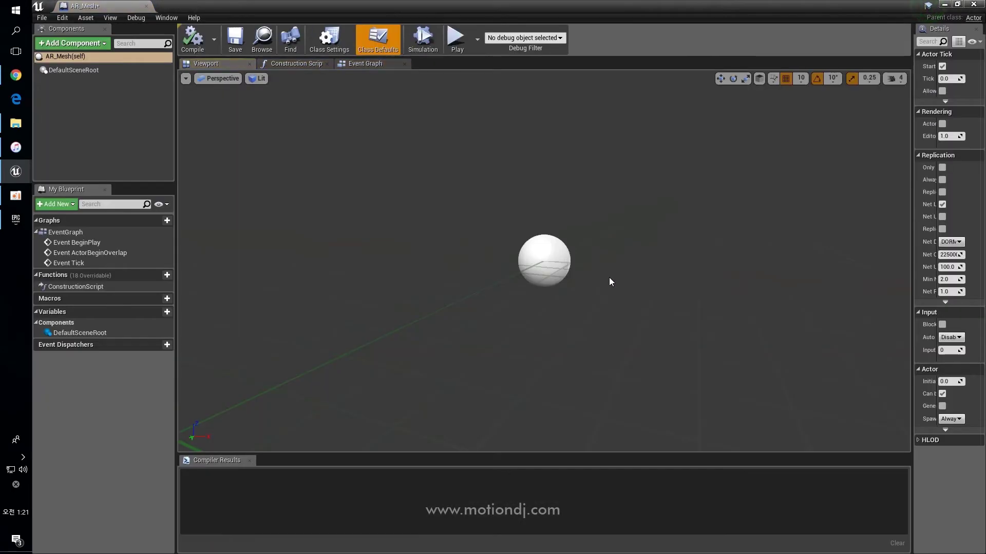
pyautogui.click(97, 42)
pyautogui.write('sta')
pyautogui.press('Return')
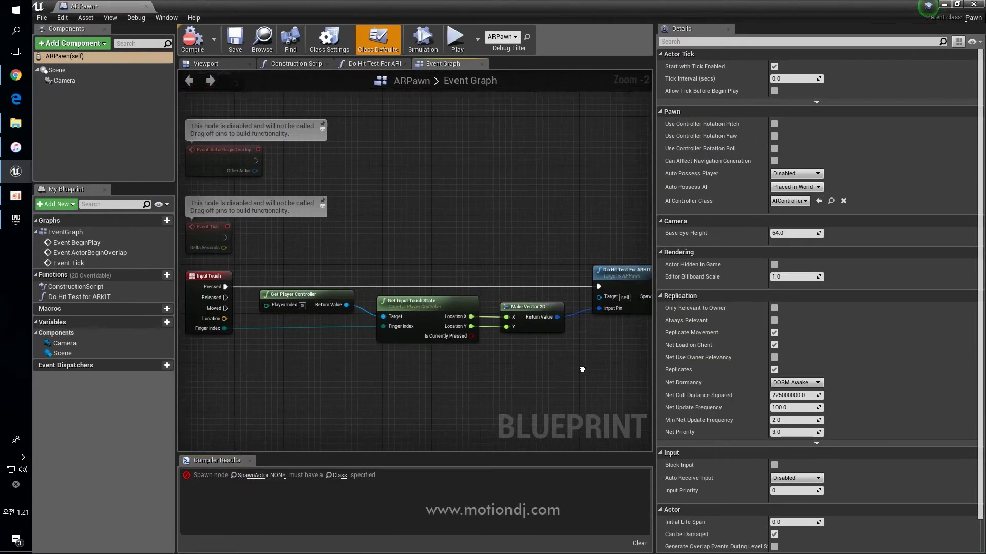
# Set ARPawn's Spawn Actor node class to AR_Mesh and close the Blueprint editor
pyautogui.moveTo(583, 369); pyautogui.dragTo(377, 369, button='right')
pyautogui.click(511, 315)
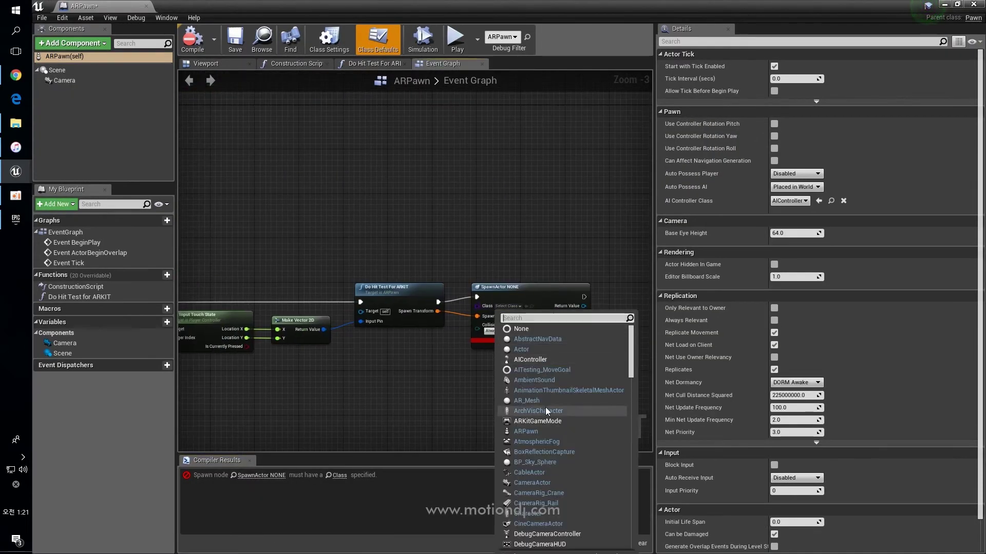
pyautogui.click(519, 349)
pyautogui.scroll(3, 387, 201)
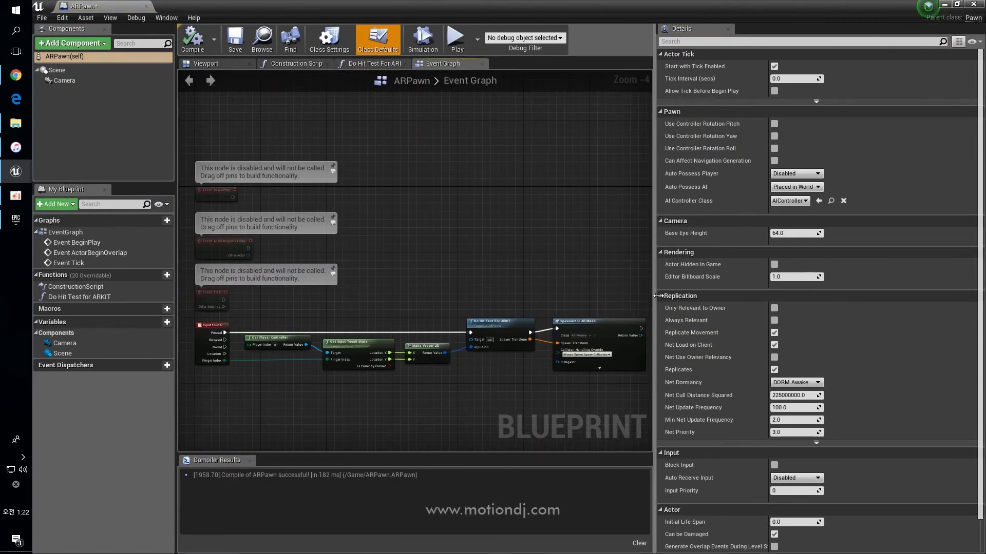
pyautogui.moveTo(656, 256); pyautogui.dragTo(847, 257)
pyautogui.click(972, 5)
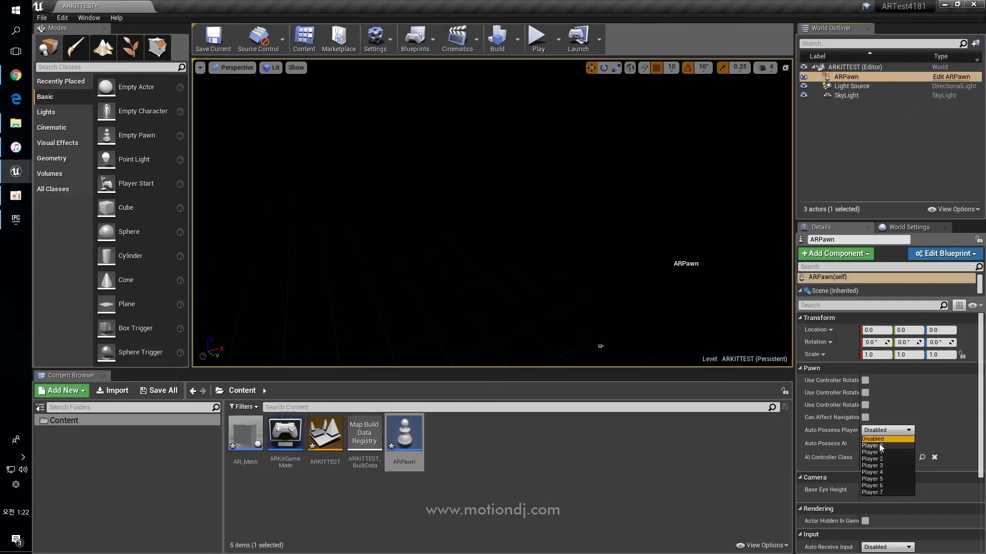
# Set ARPawn's Auto Possess Player to Player 0, save the level, and launch on iOS
pyautogui.click(159, 391)
pyautogui.click(601, 376)
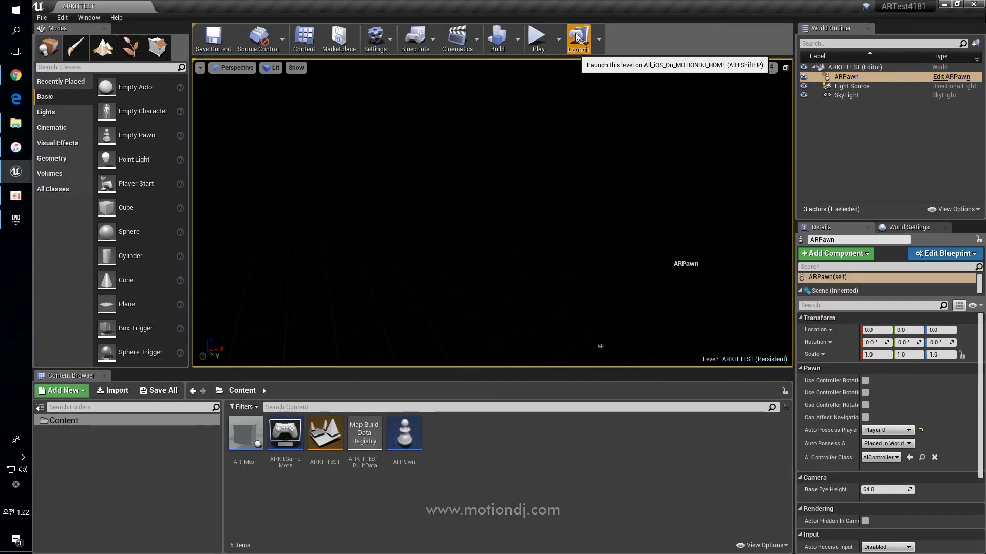
pyautogui.click(577, 37)
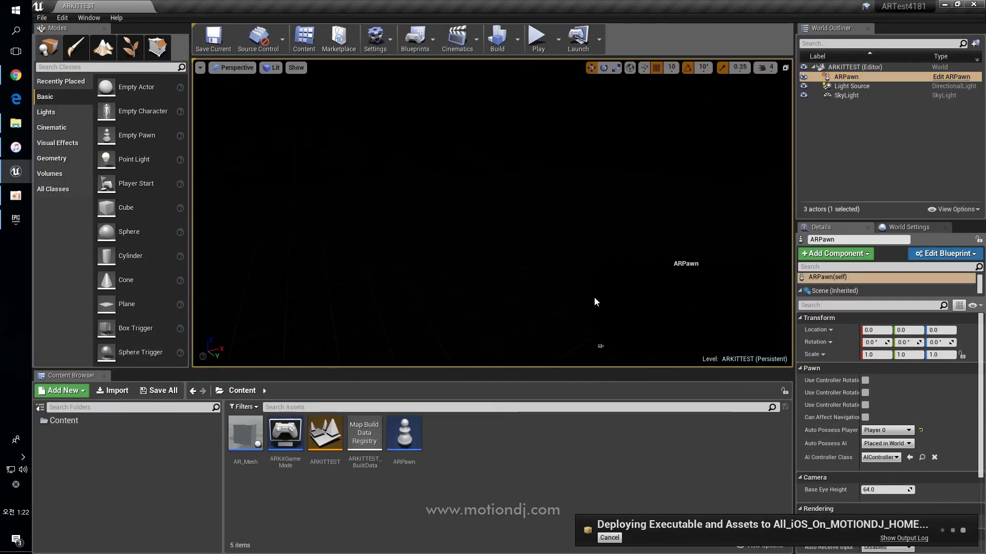